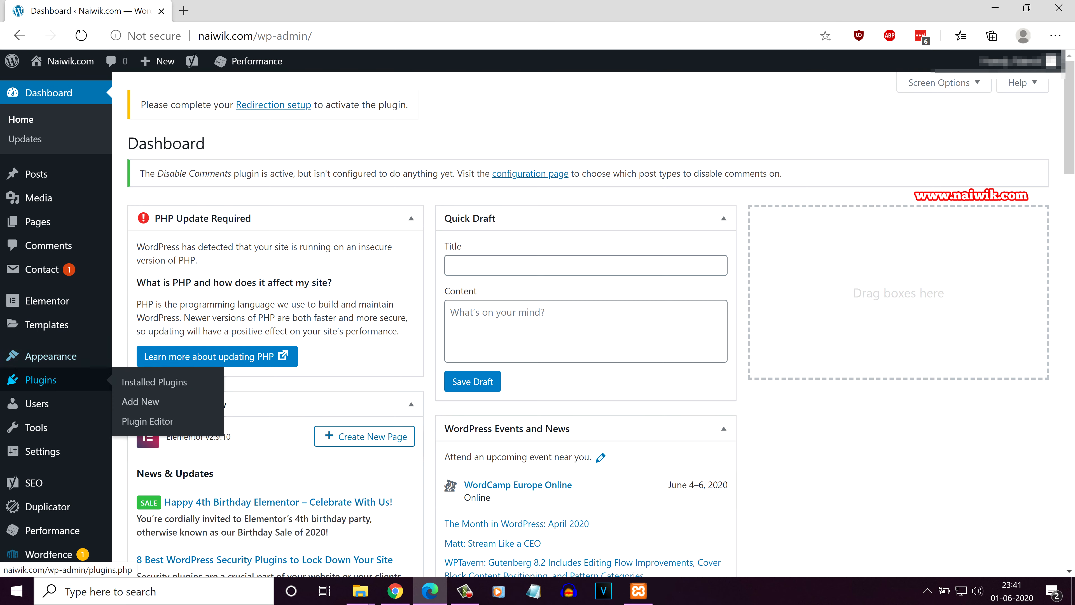
Search for new plugins to add to the Naiwik.com site with the keyword "backup"
click(41, 380)
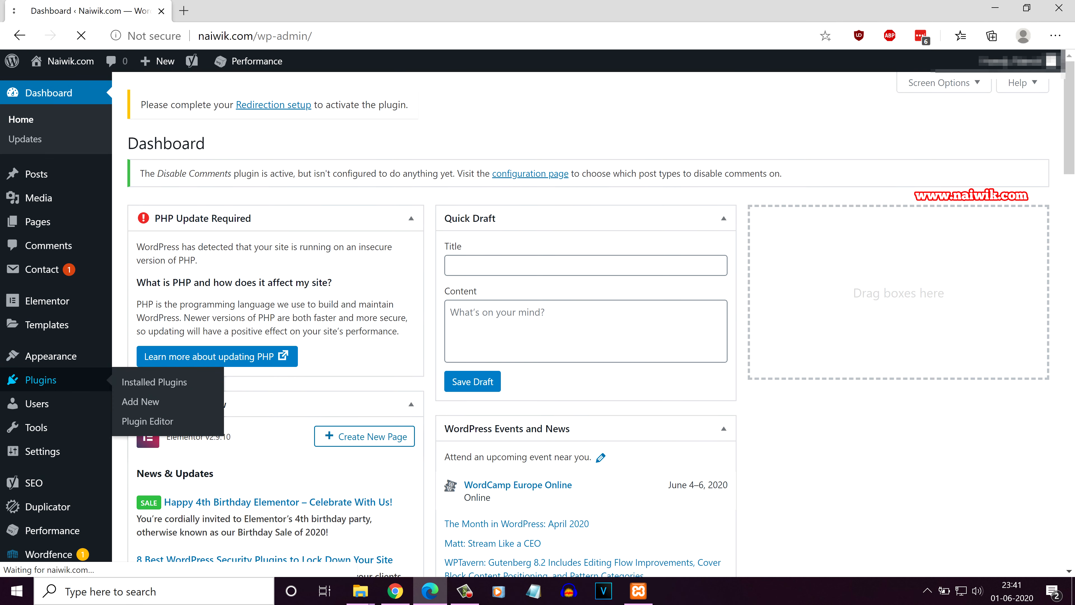
click(210, 143)
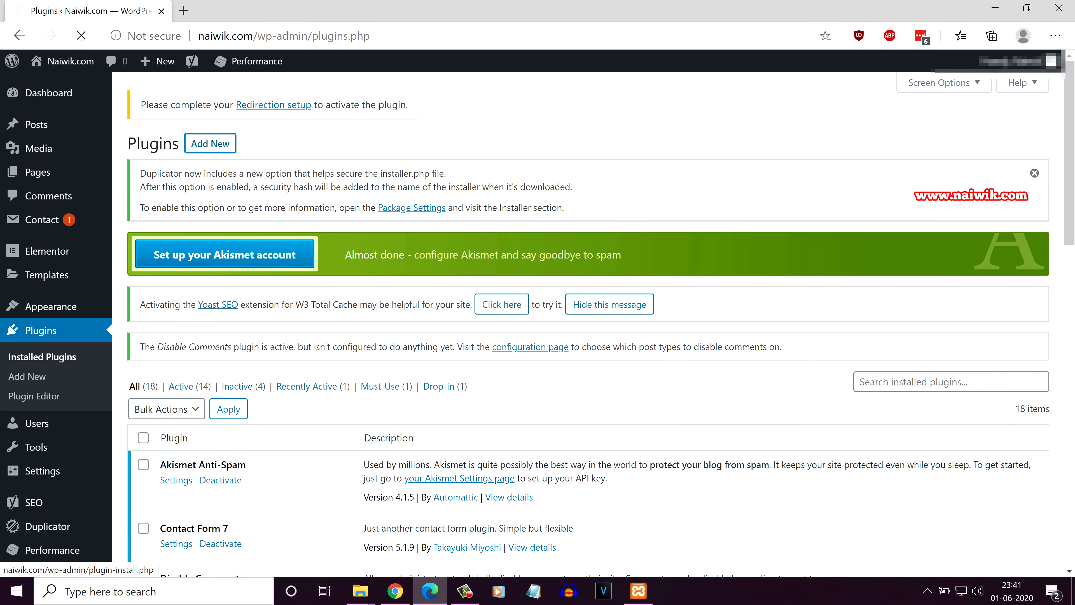
click(944, 225)
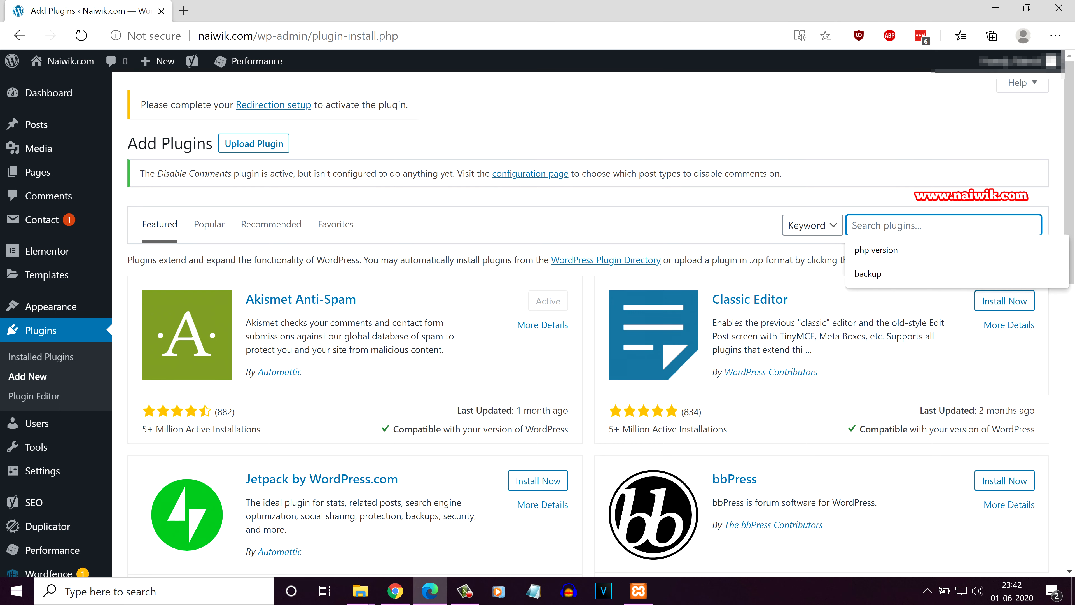
text(backup)
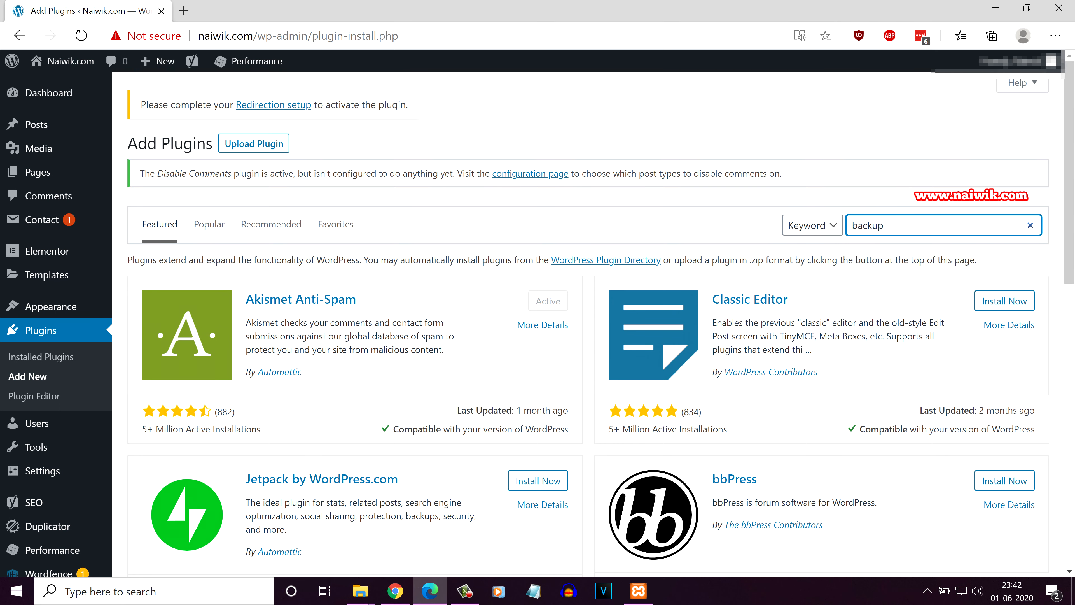
Find All-in-One WP Migration among the search results, then install and activate it
scroll(987, 182, down, 2)
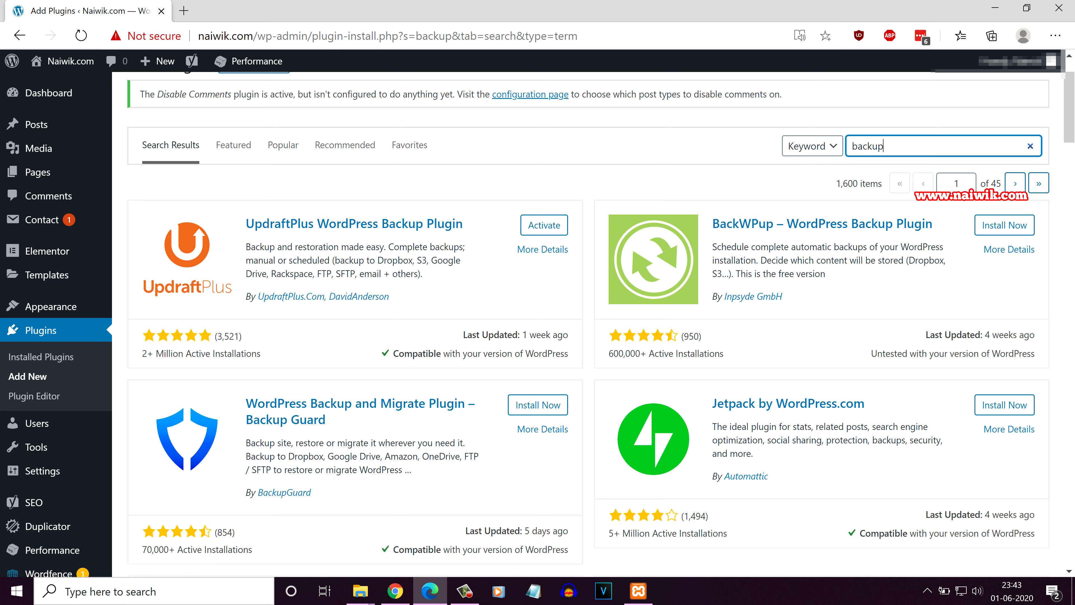
scroll(593, 324, down, 5)
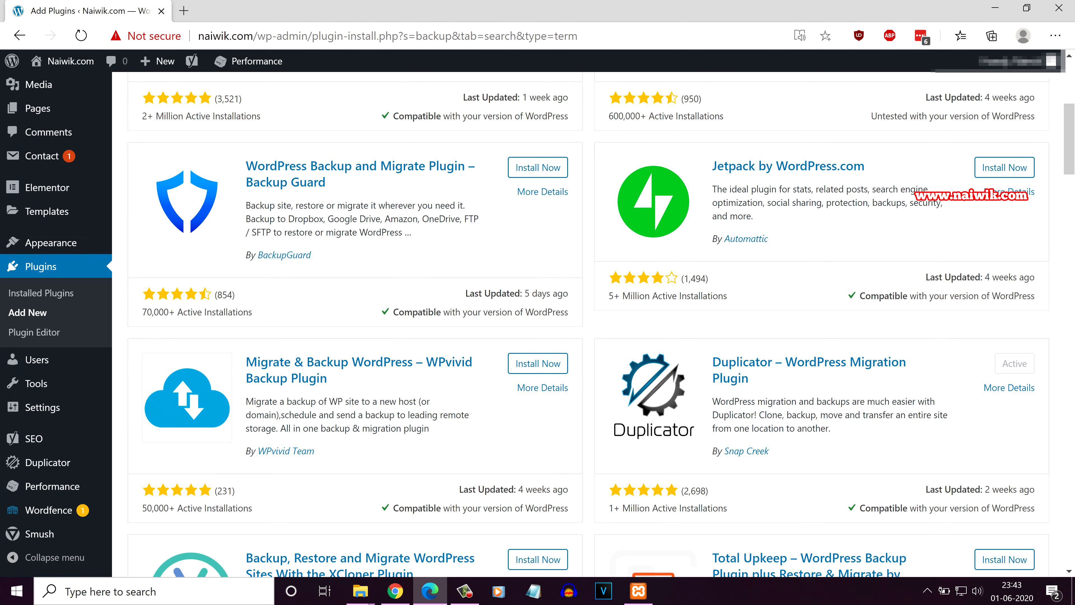
scroll(593, 324, down, 6)
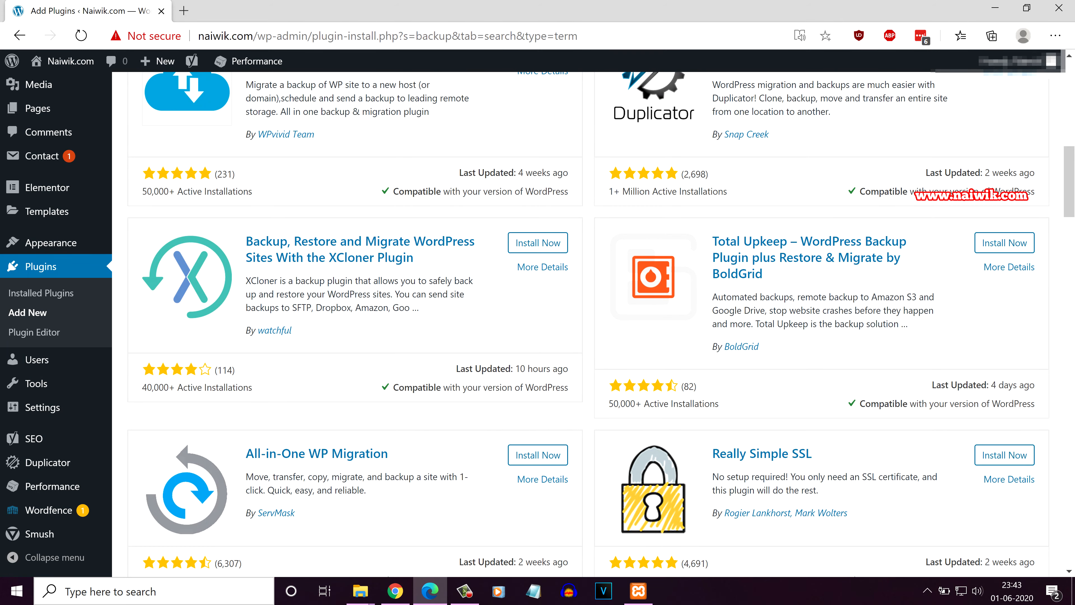
scroll(592, 325, down, 2)
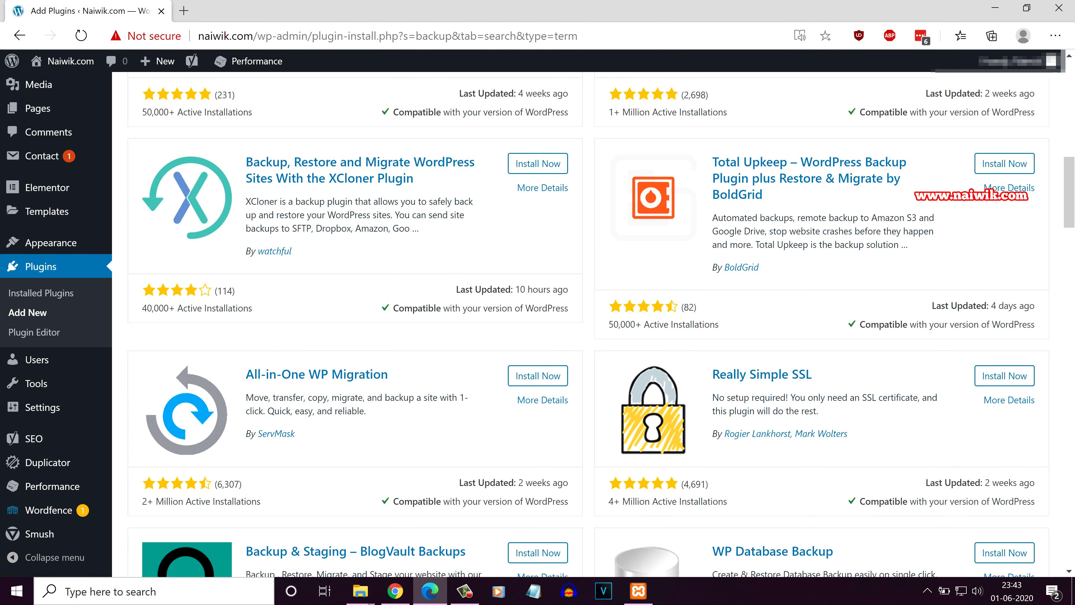
drag(386, 375, 247, 375)
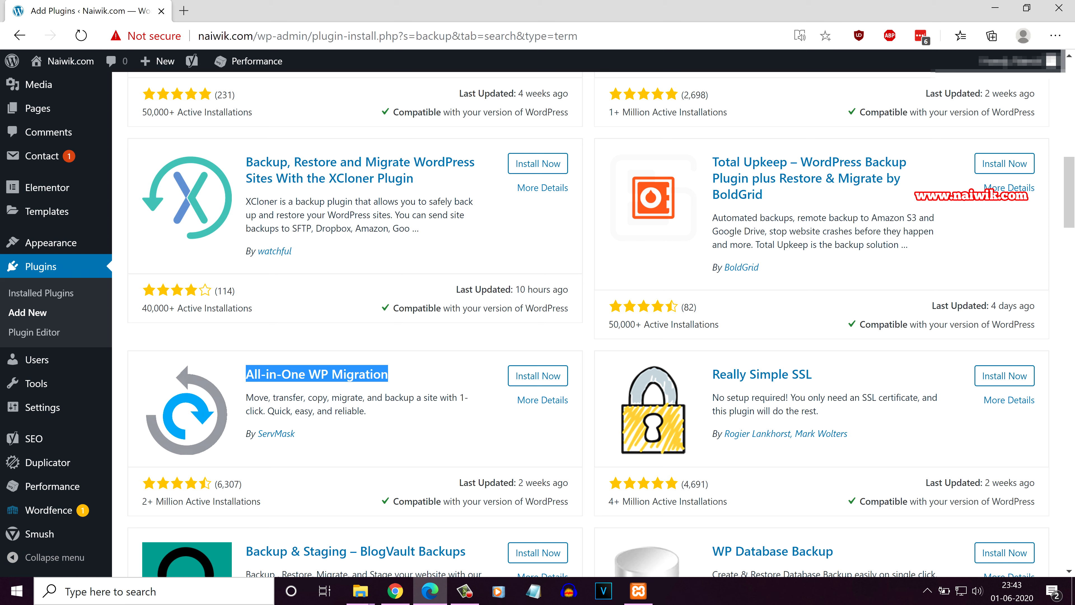
click(381, 439)
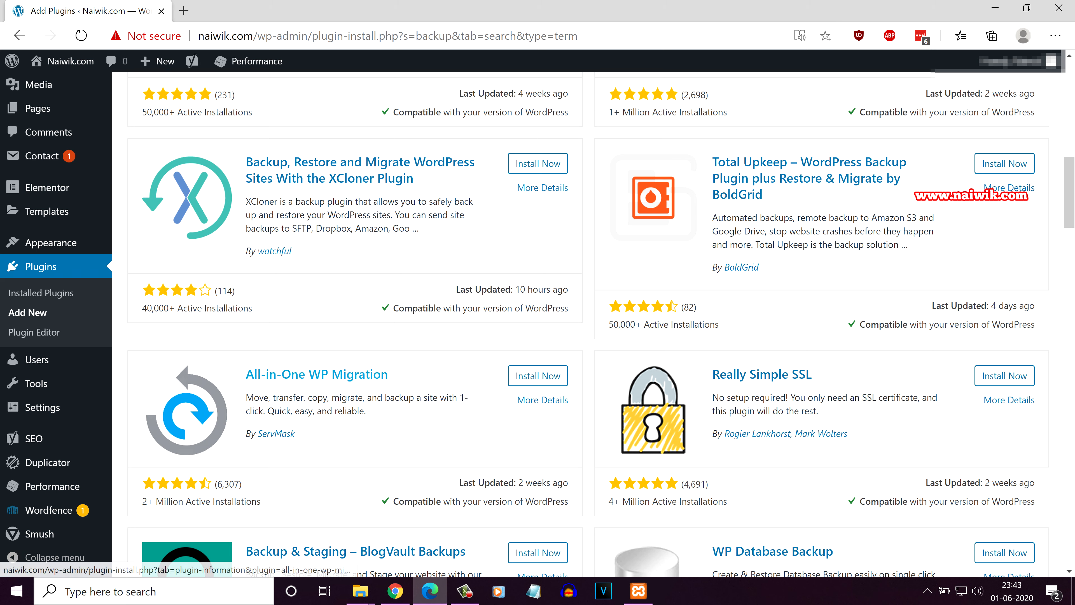
click(538, 375)
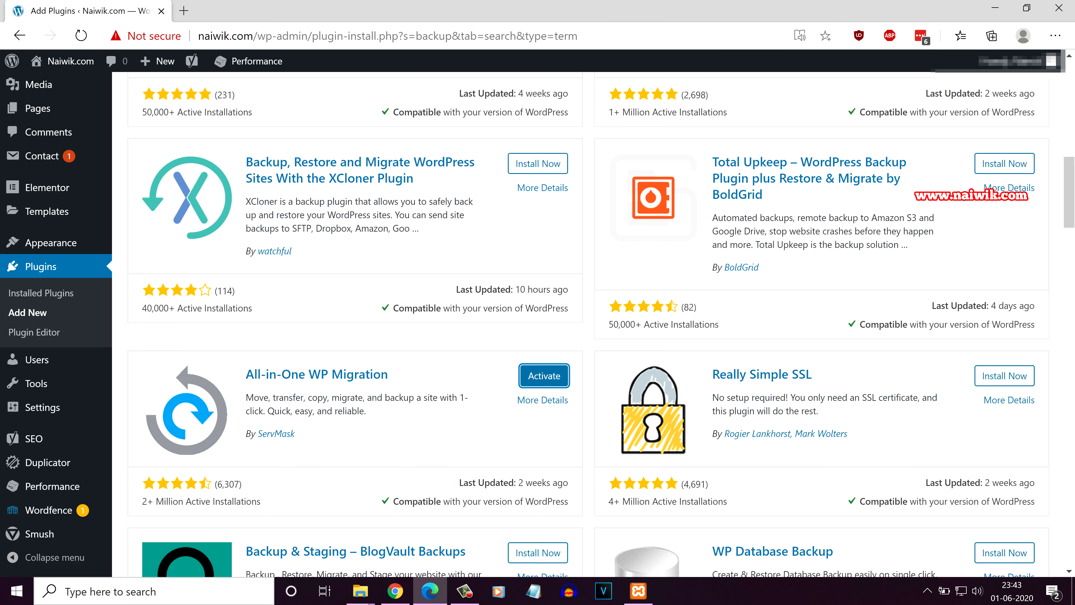
click(544, 376)
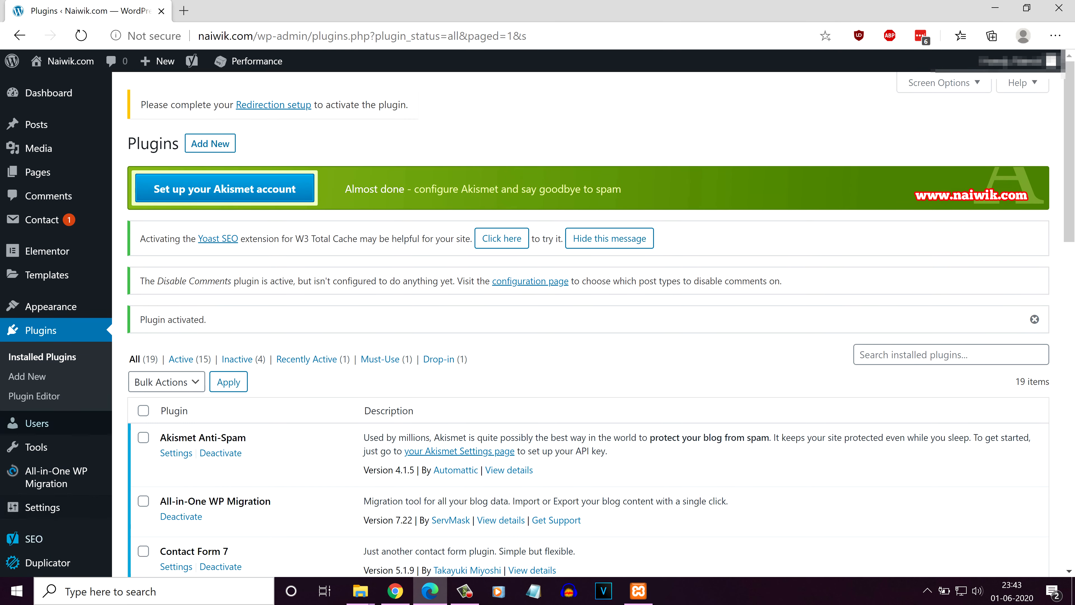
Create a new site backup in All-in-One WP Migration and download its .wpress file to the computer
mouse_move(56, 477)
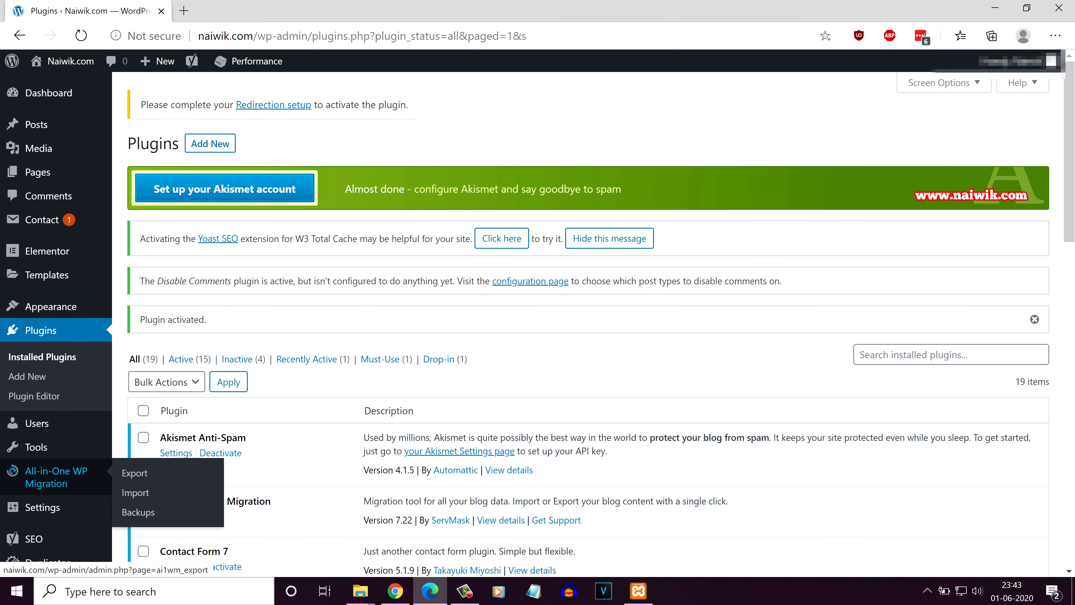
click(135, 473)
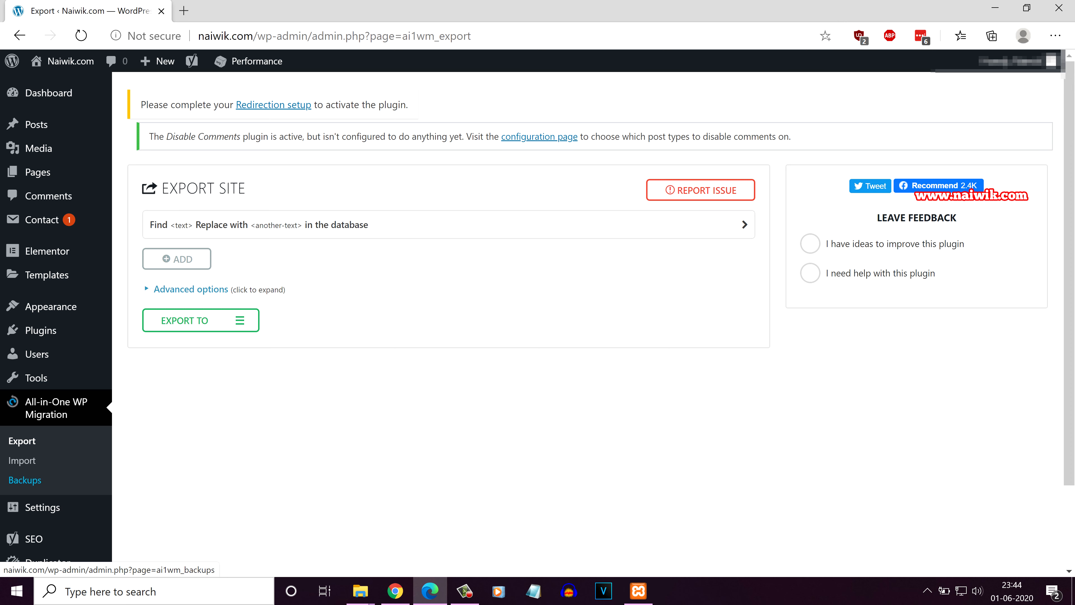
click(24, 480)
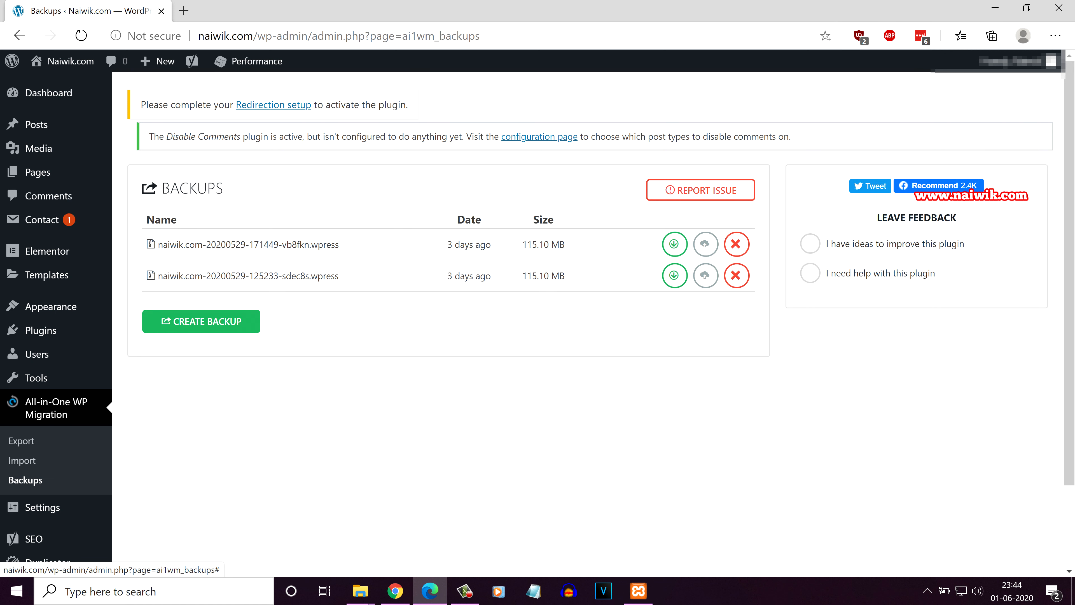
click(201, 322)
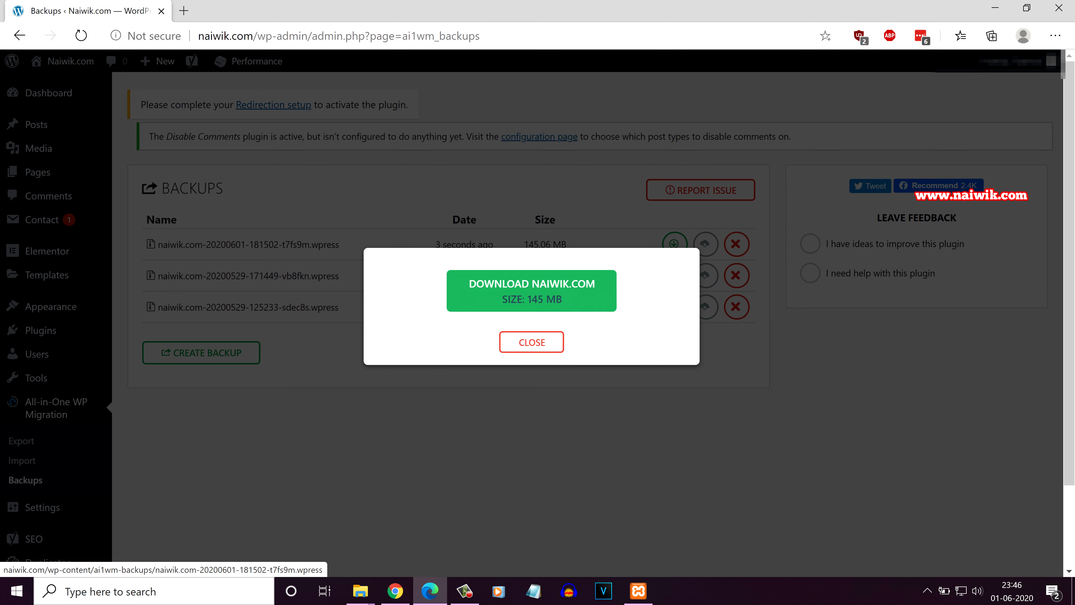
click(532, 342)
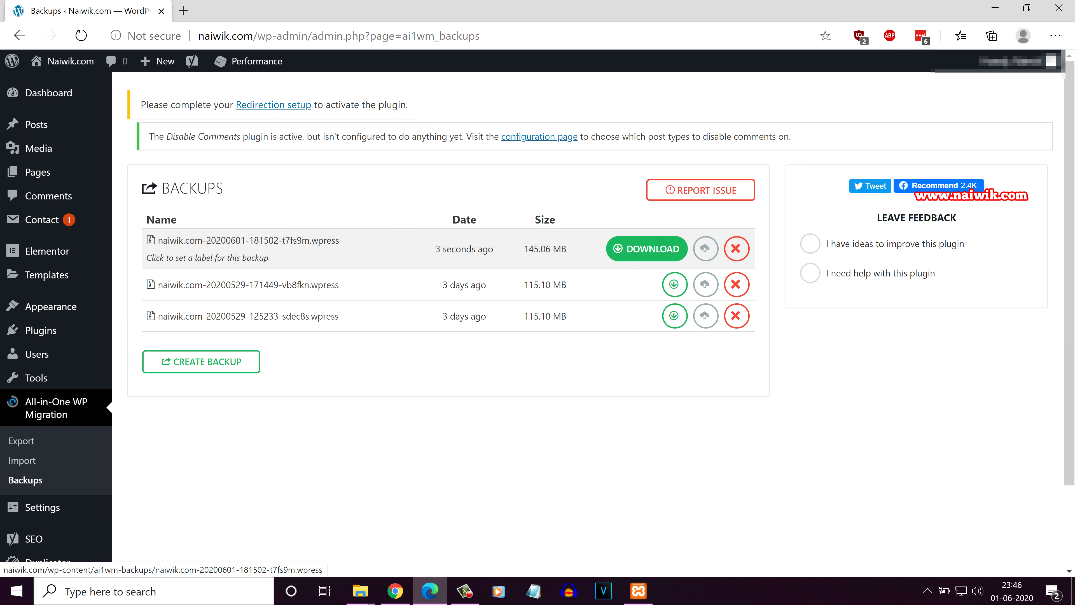
click(647, 249)
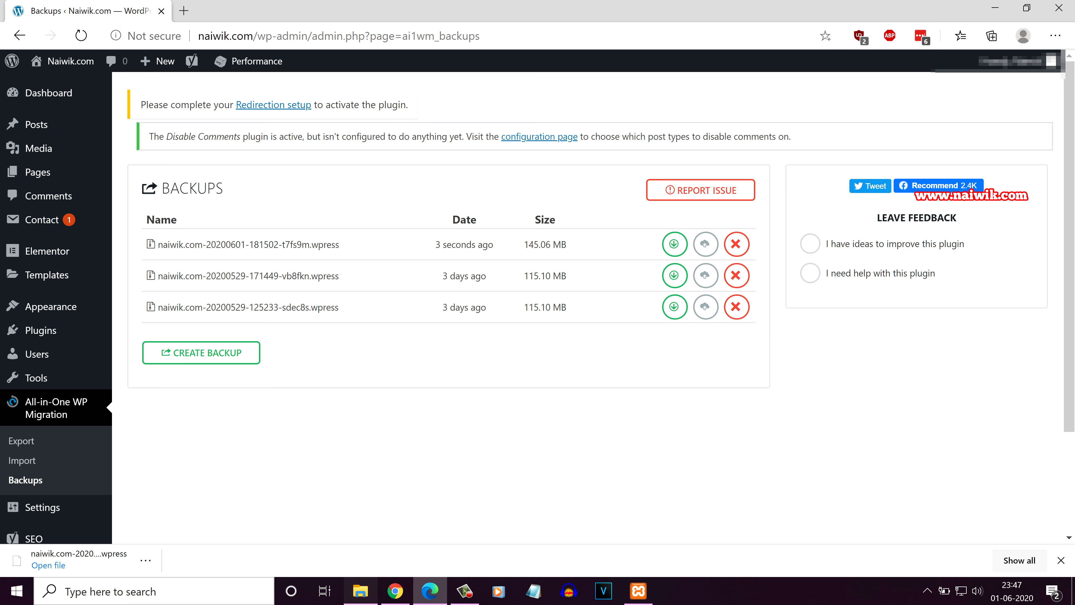
click(361, 591)
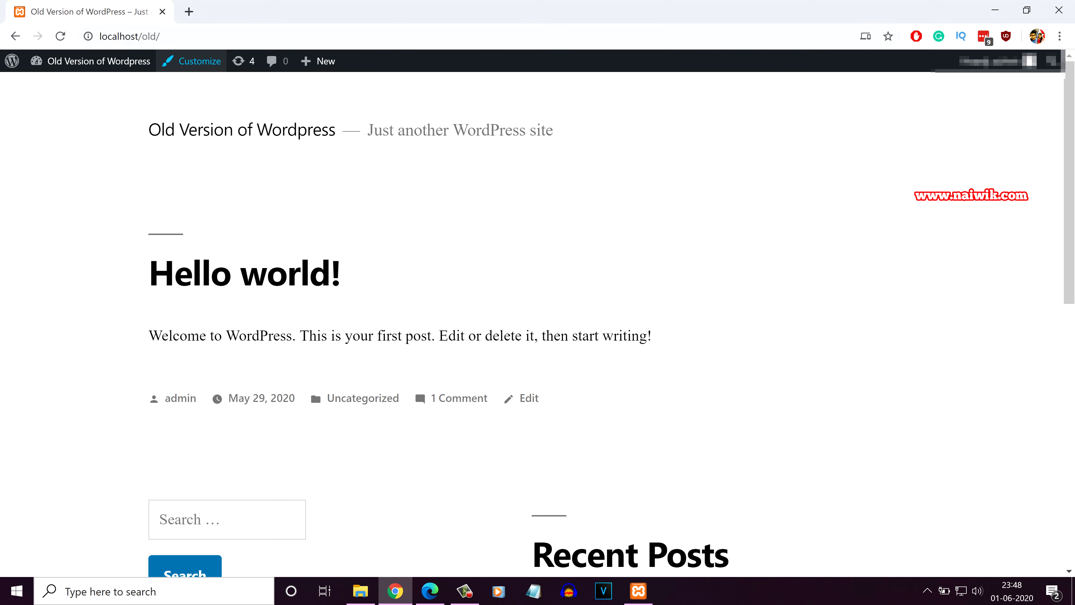
Switch to Chrome and open the admin dashboard of the local WordPress site at localhost/old/
click(129, 36)
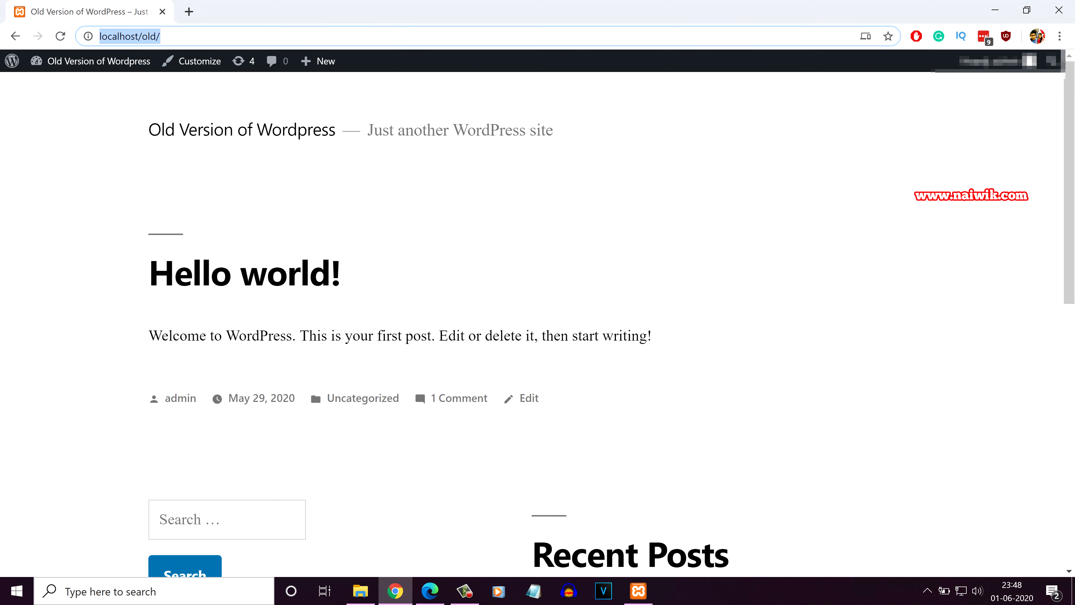
scroll(538, 322, down, 10)
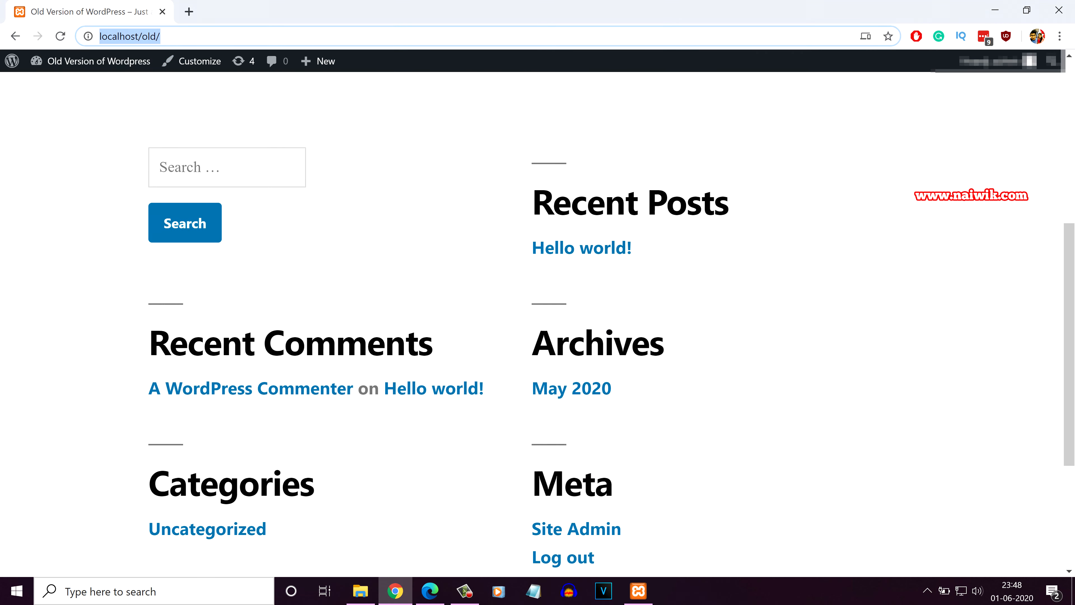
scroll(538, 322, up, 9)
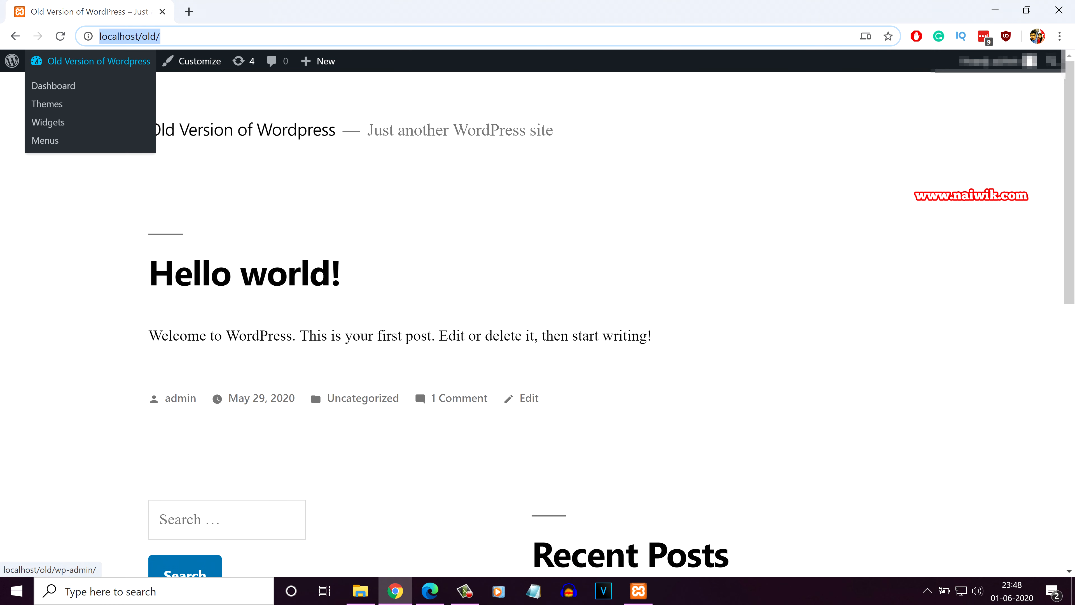
click(98, 61)
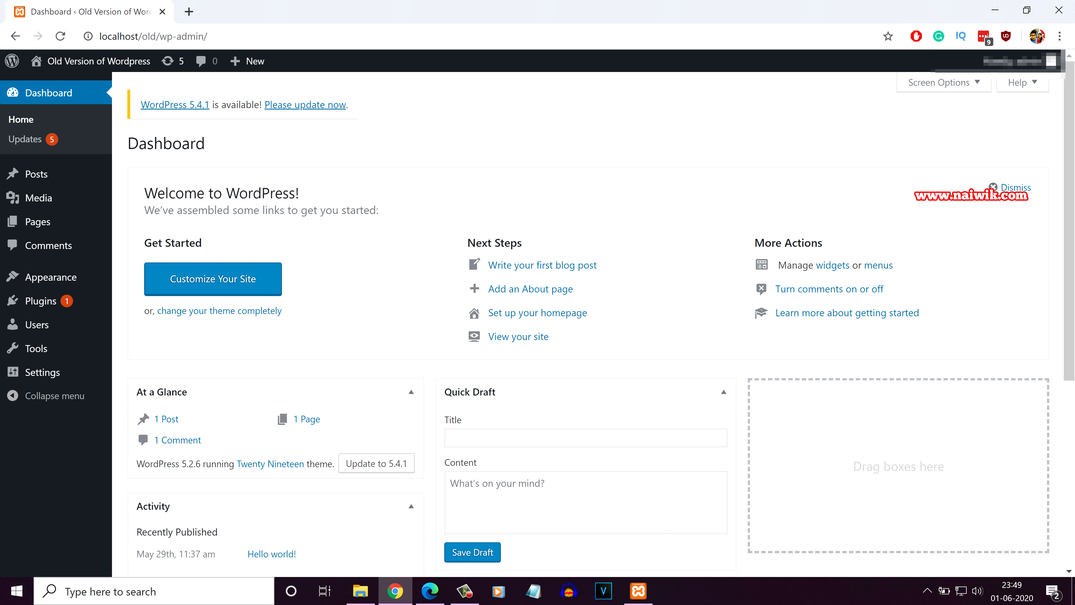
Search for new plugins with "backup" on the local site, and install and activate All-in-One WP Migration
mouse_move(40, 300)
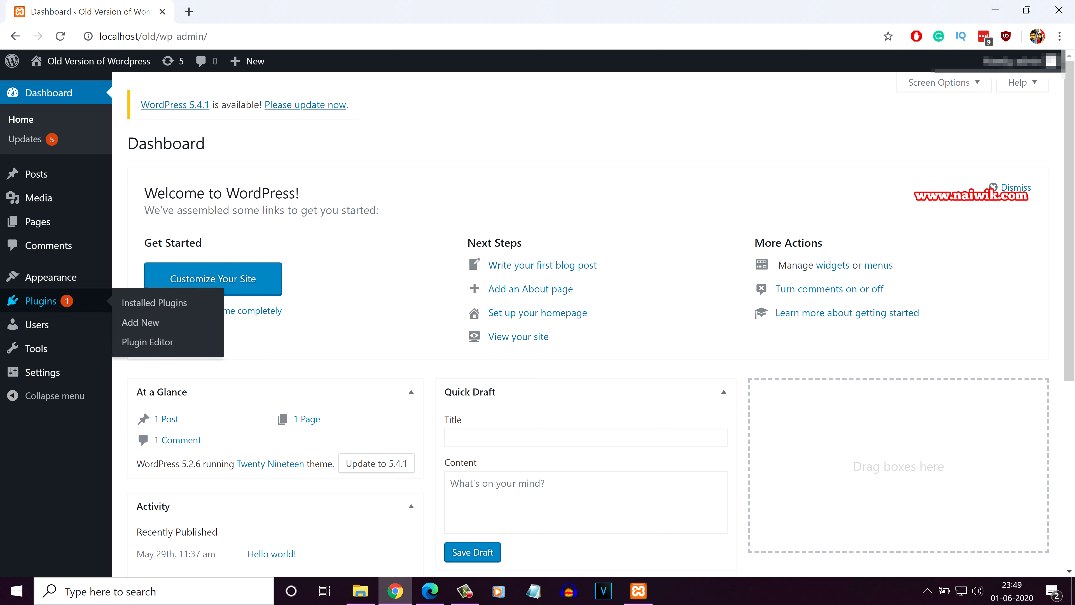
click(140, 323)
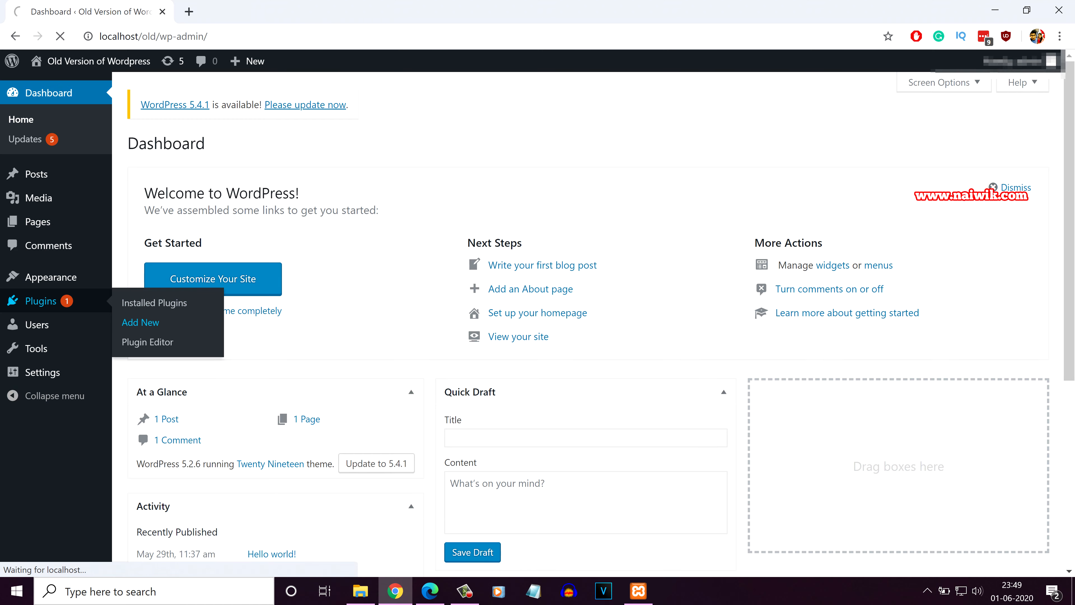
text(ba)
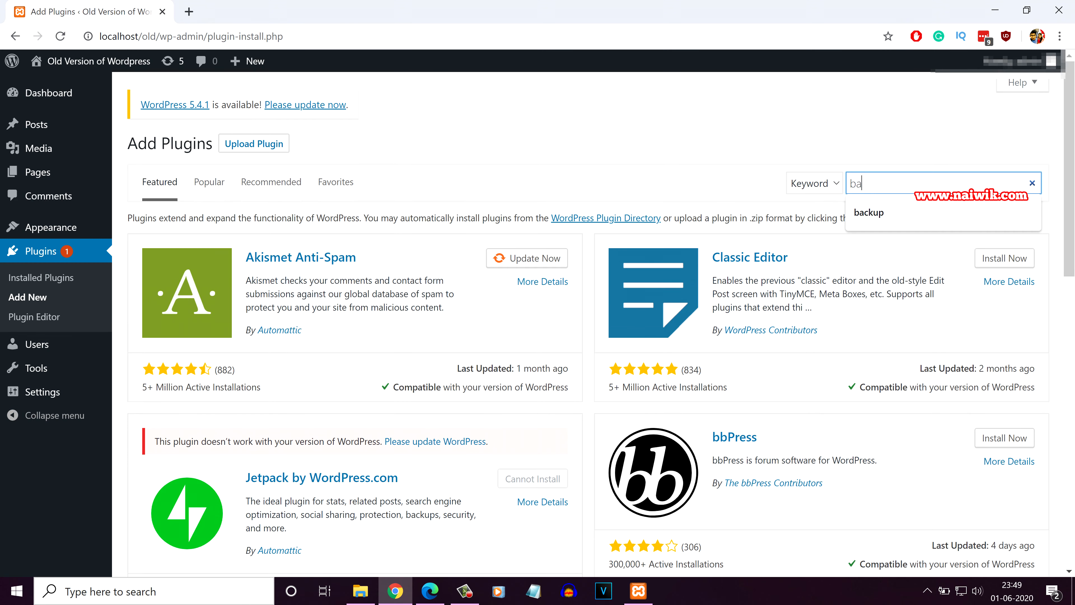
scroll(838, 233, down, 1)
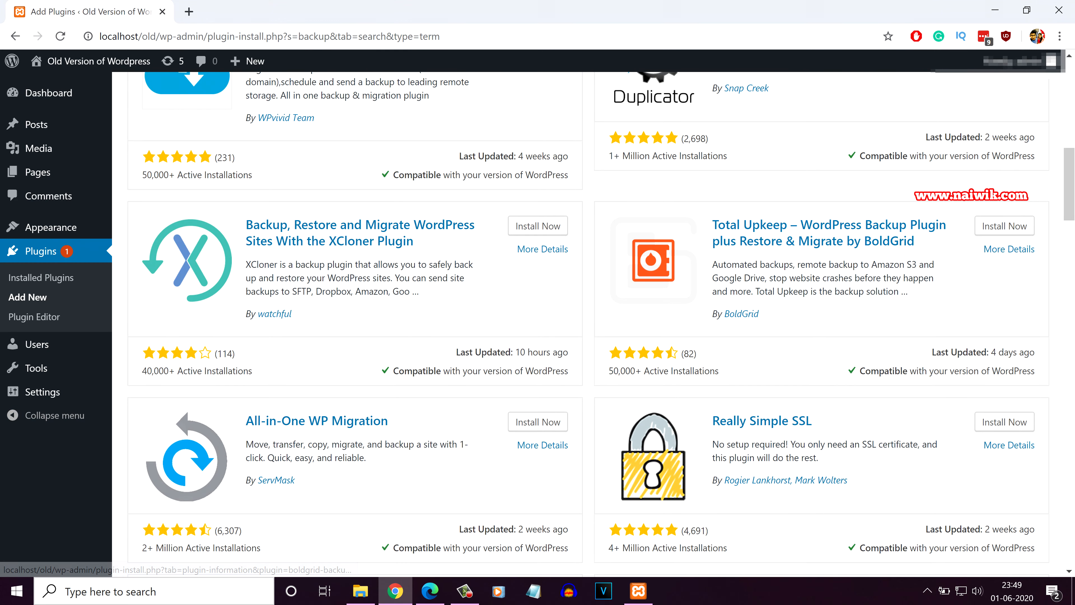
click(538, 423)
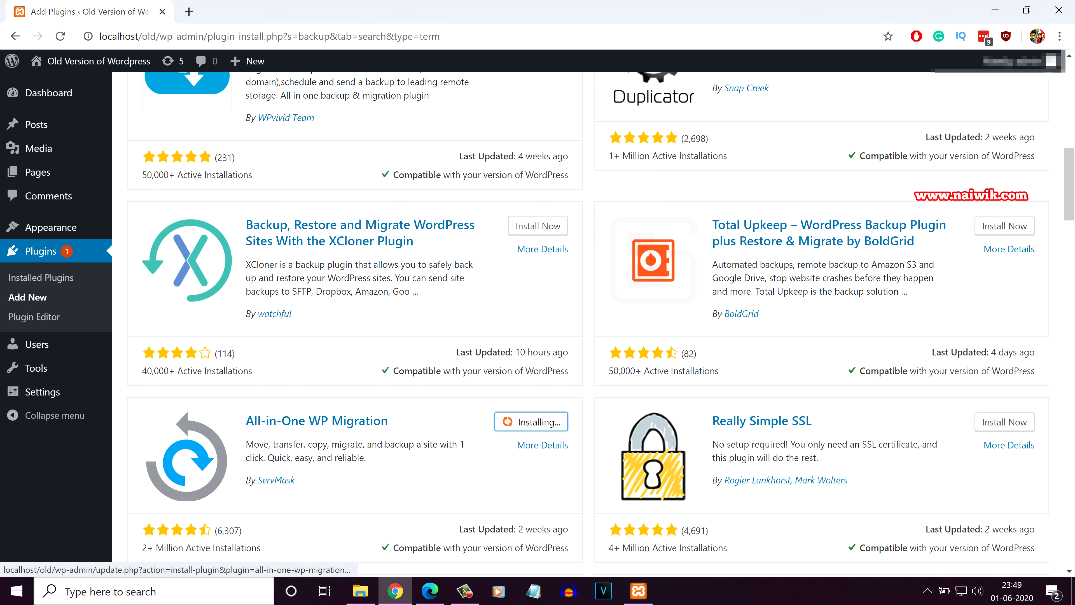
click(544, 422)
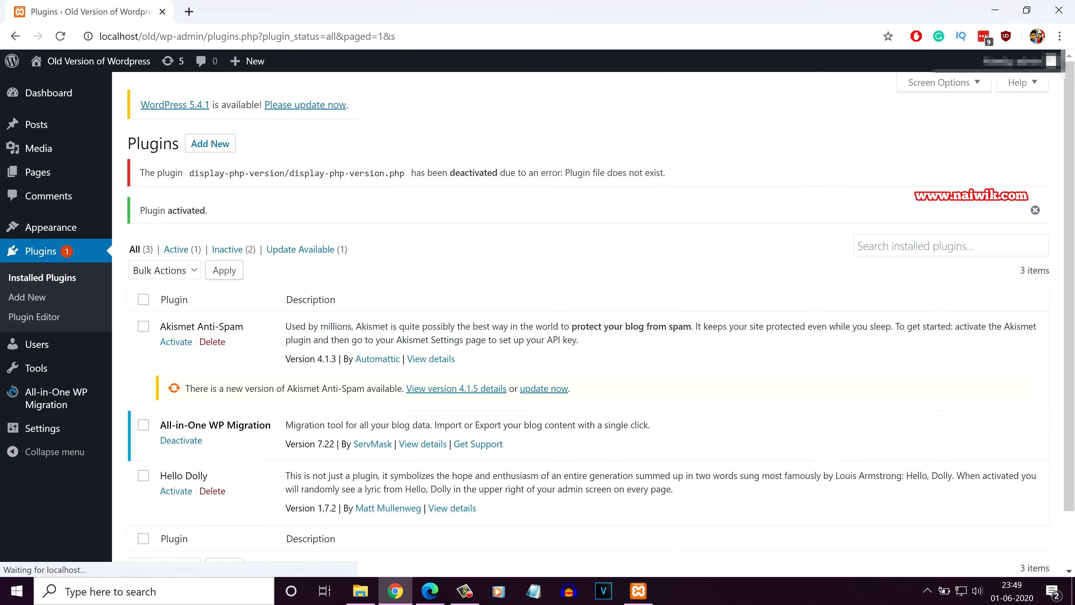
Open the Import page of All-in-One WP Migration and check the maximum upload file size
mouse_move(56, 398)
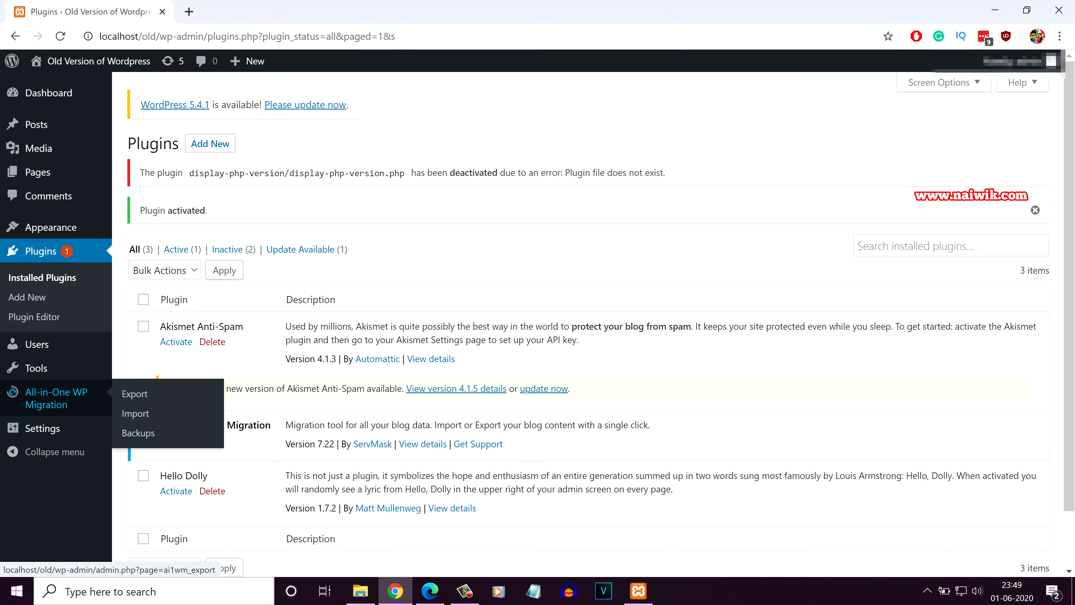
click(134, 394)
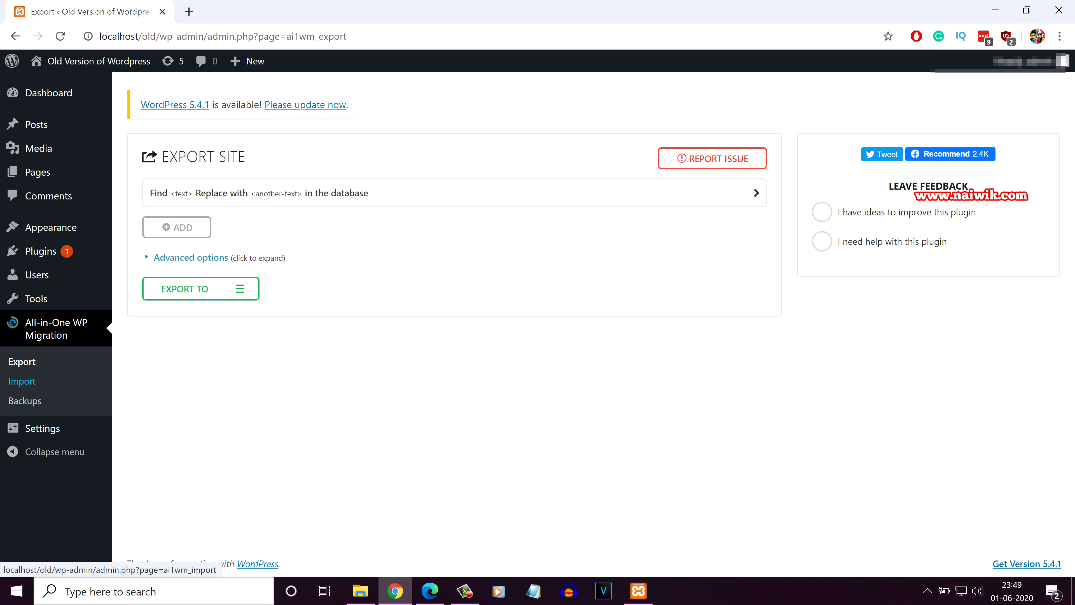
click(22, 381)
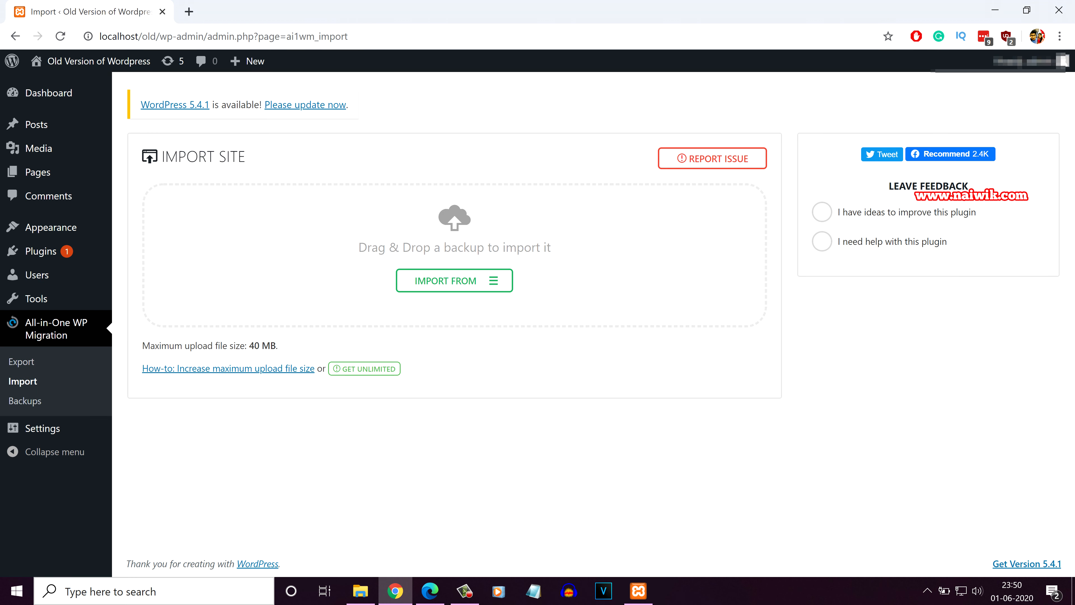
drag(142, 346, 278, 346)
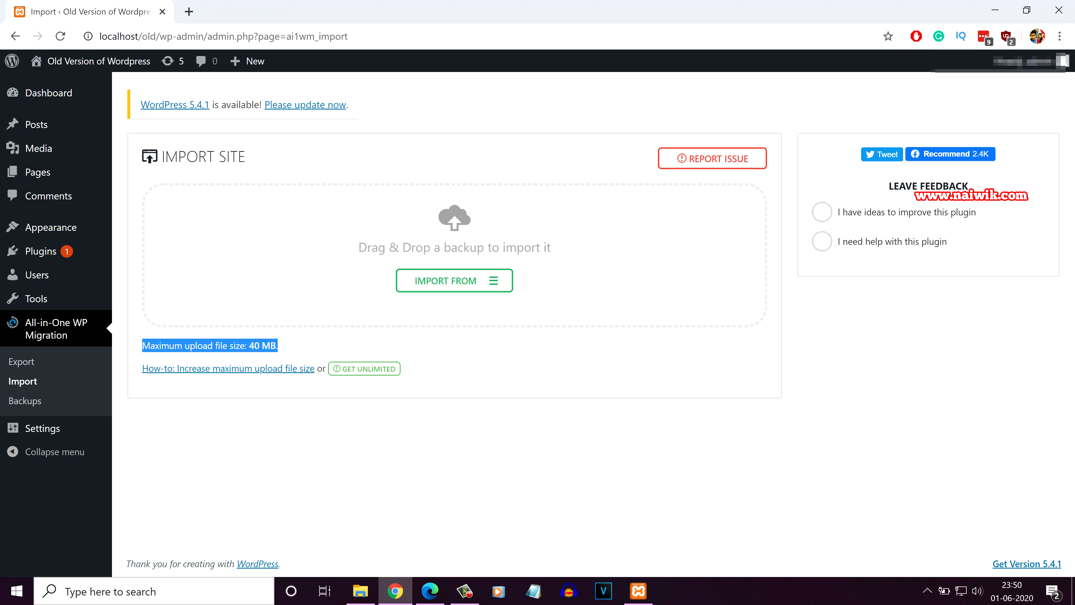
Try to import the downloaded .wpress backup into the local site from a file
click(445, 281)
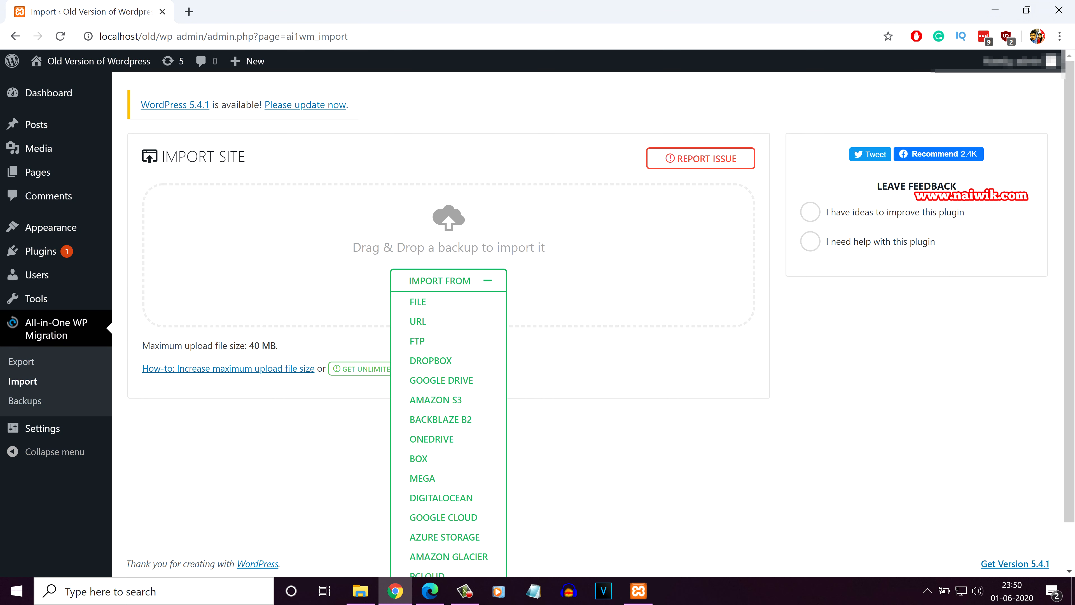
click(418, 302)
click(220, 116)
click(503, 436)
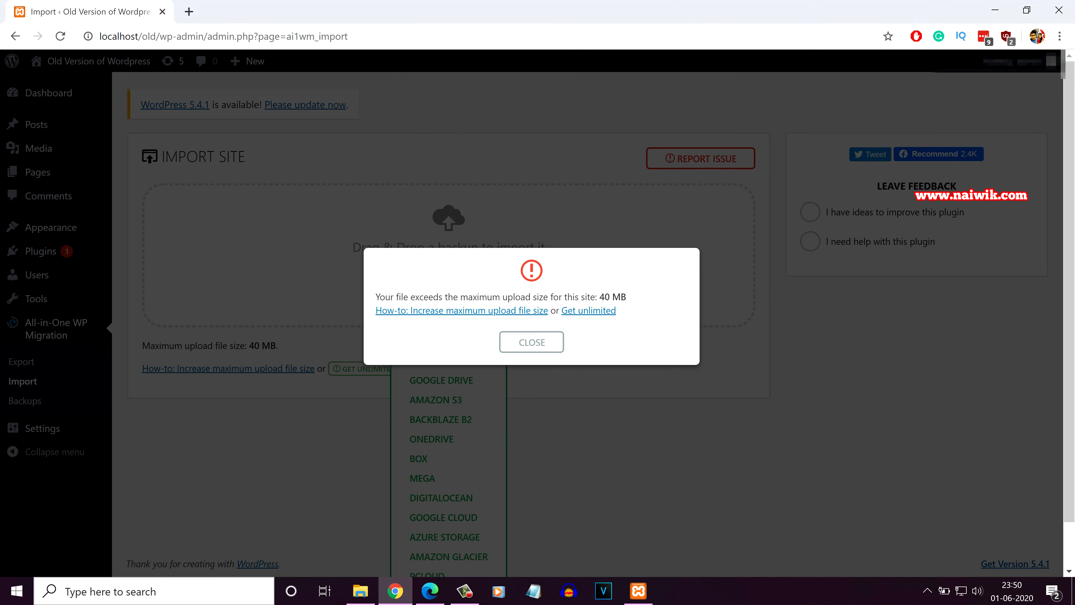
Dismiss the upload size warning and check the maximum upload file size on the Import page again
click(531, 342)
click(532, 342)
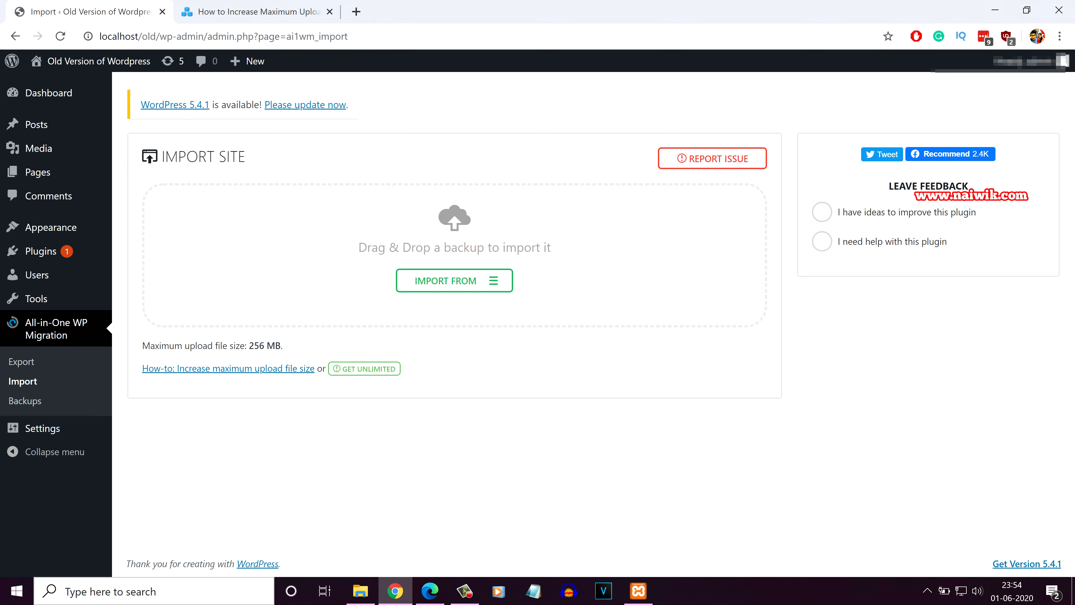
drag(282, 346, 142, 345)
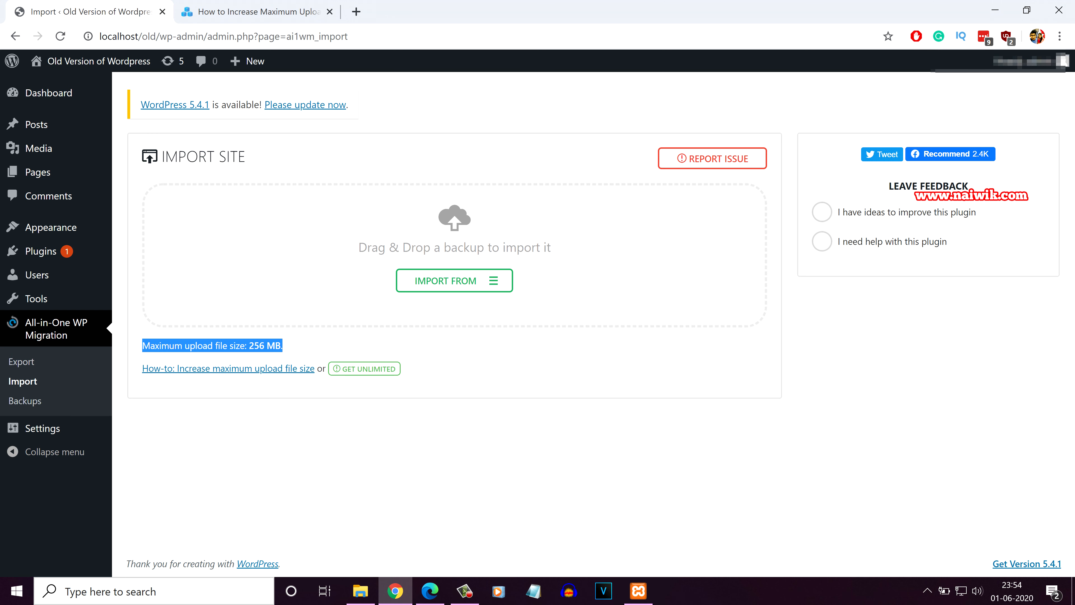
click(455, 280)
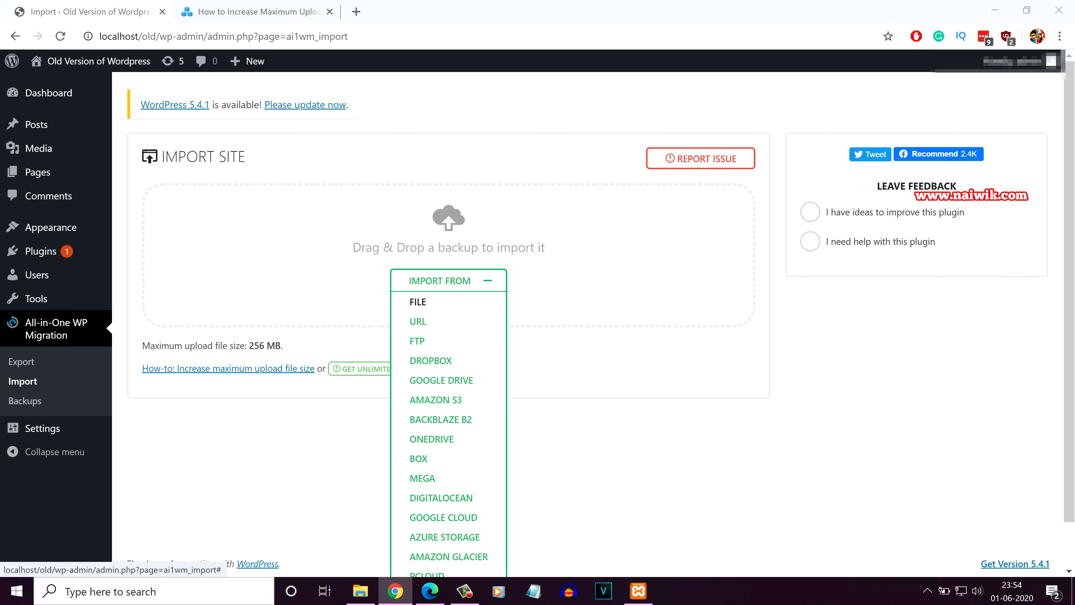
click(418, 301)
click(220, 116)
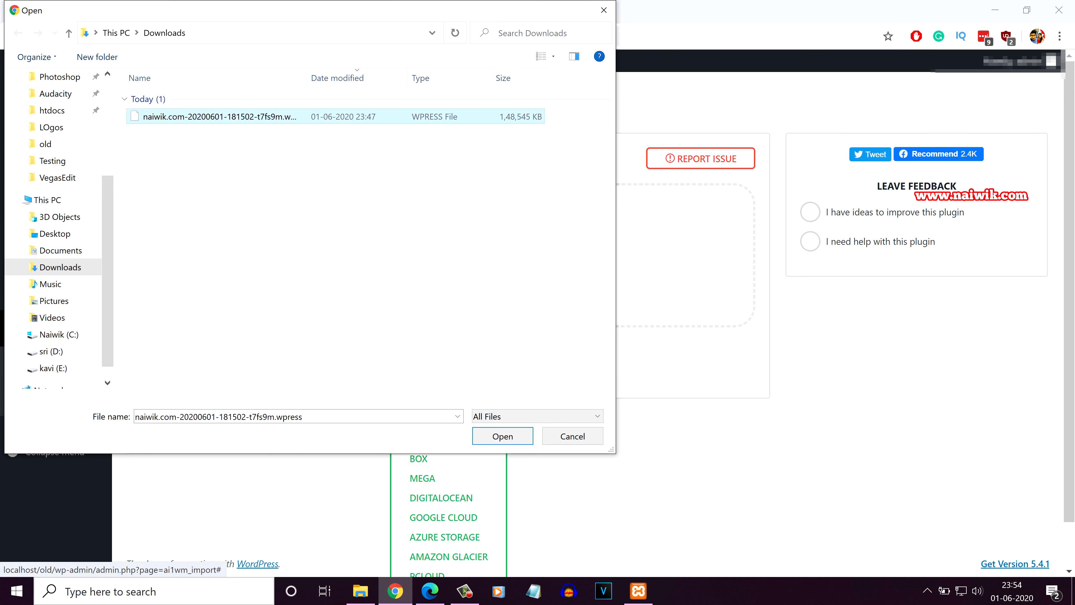
click(502, 437)
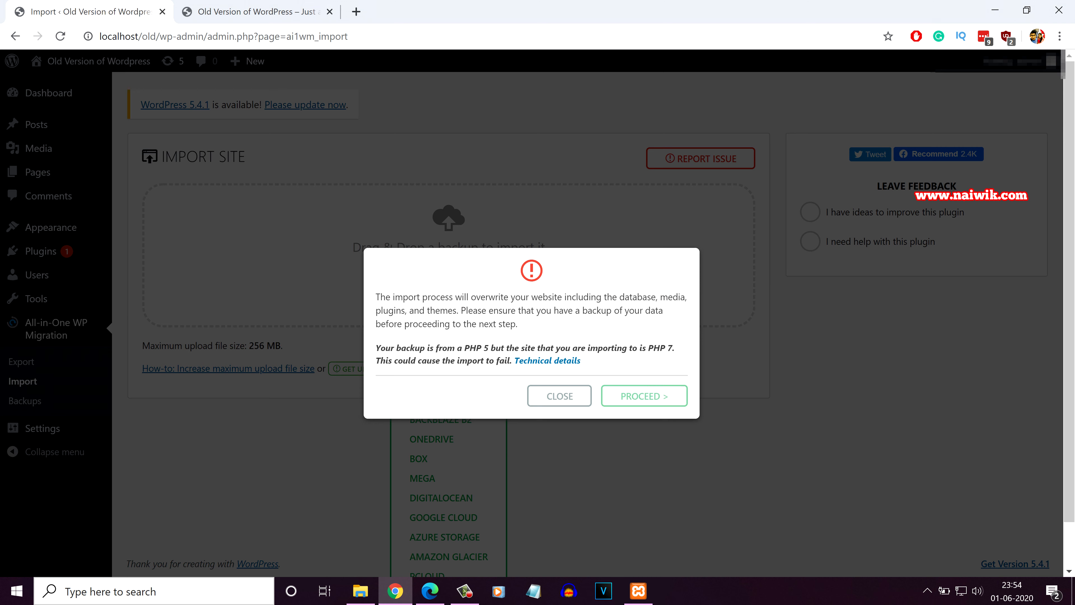
click(644, 396)
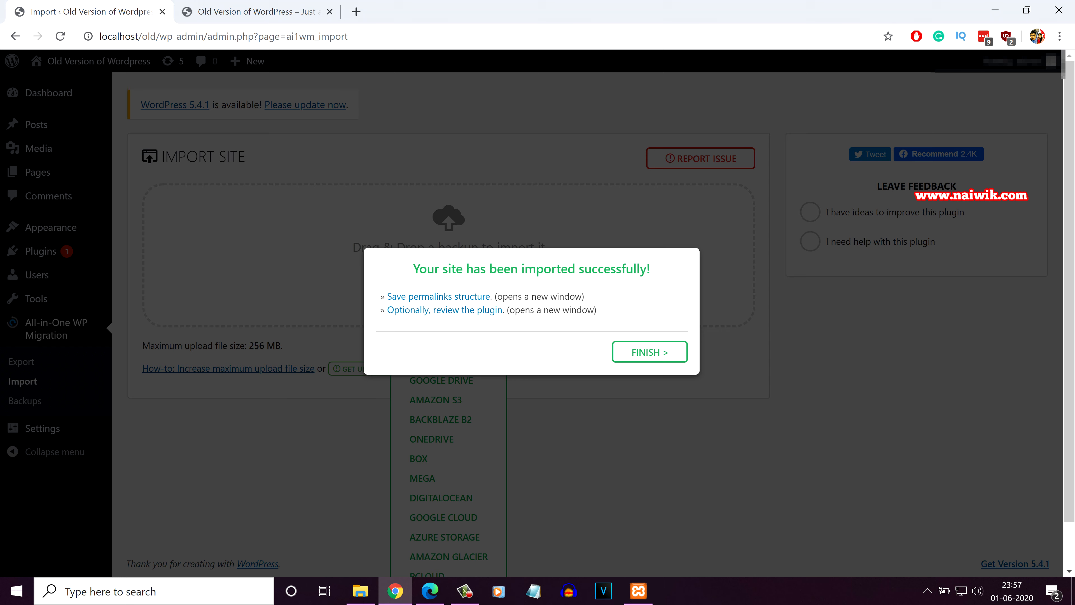
Open the permalink structure page offered after the import, update the WordPress database and continue
click(438, 296)
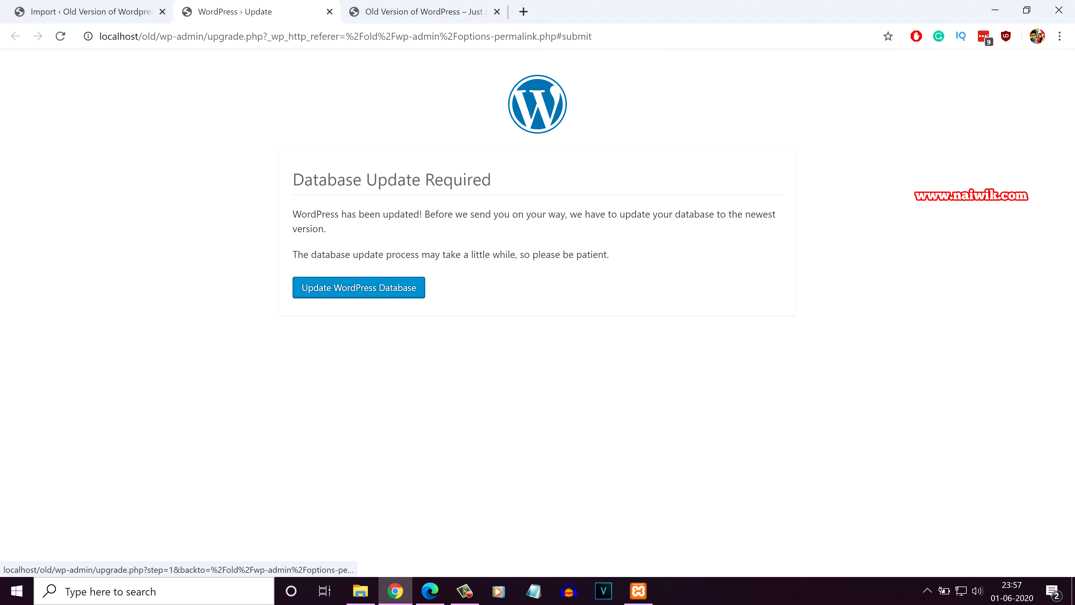
click(359, 287)
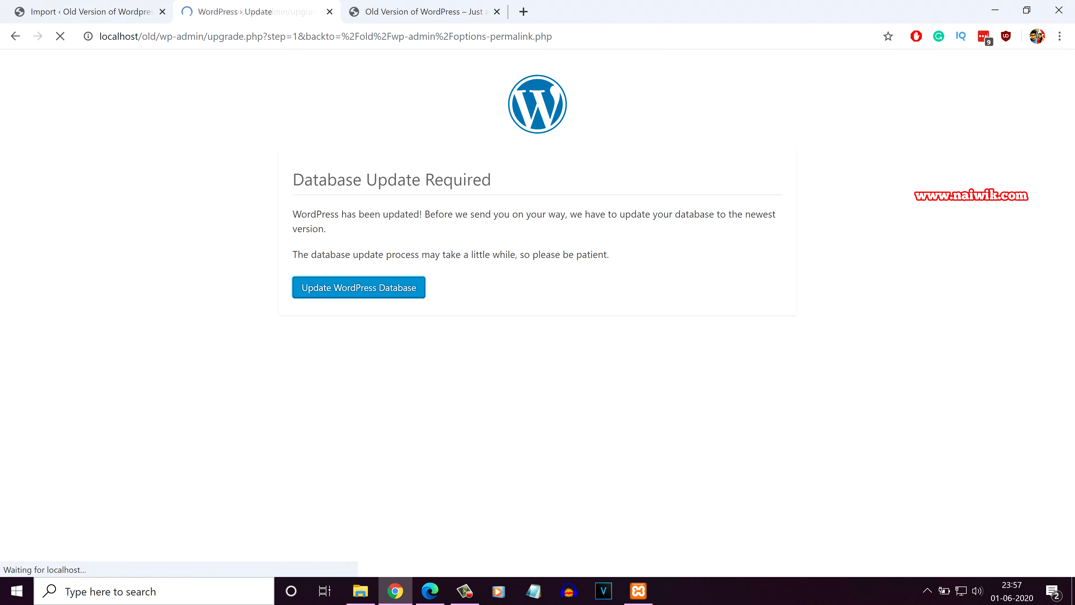
click(319, 247)
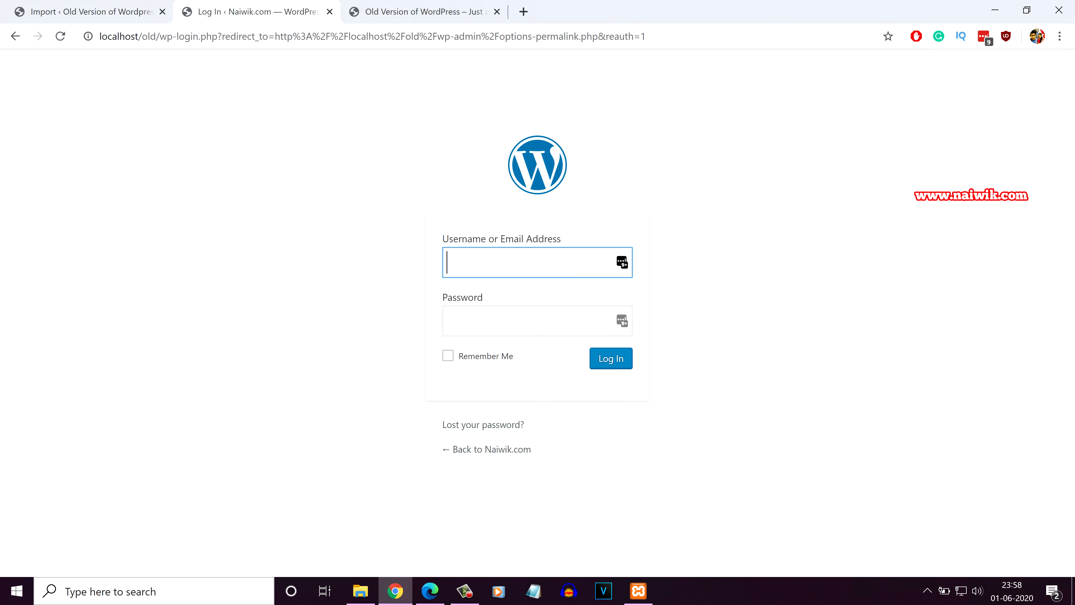
Log in to the imported site with the account's username and password
text(Naiwik)
key(Tab)
text(••••••)
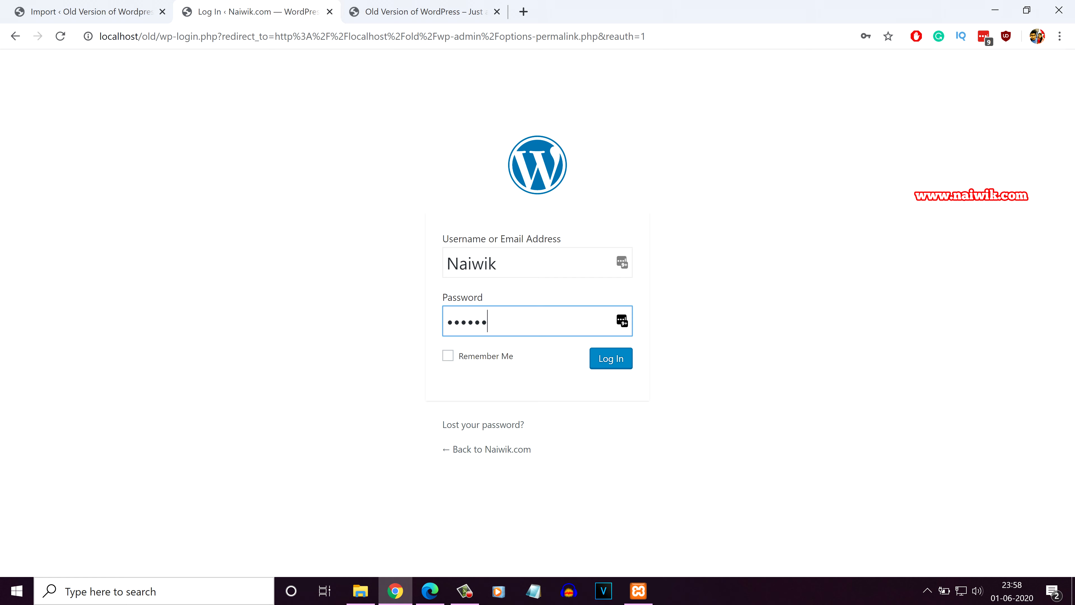
text(••••)
key(Return)
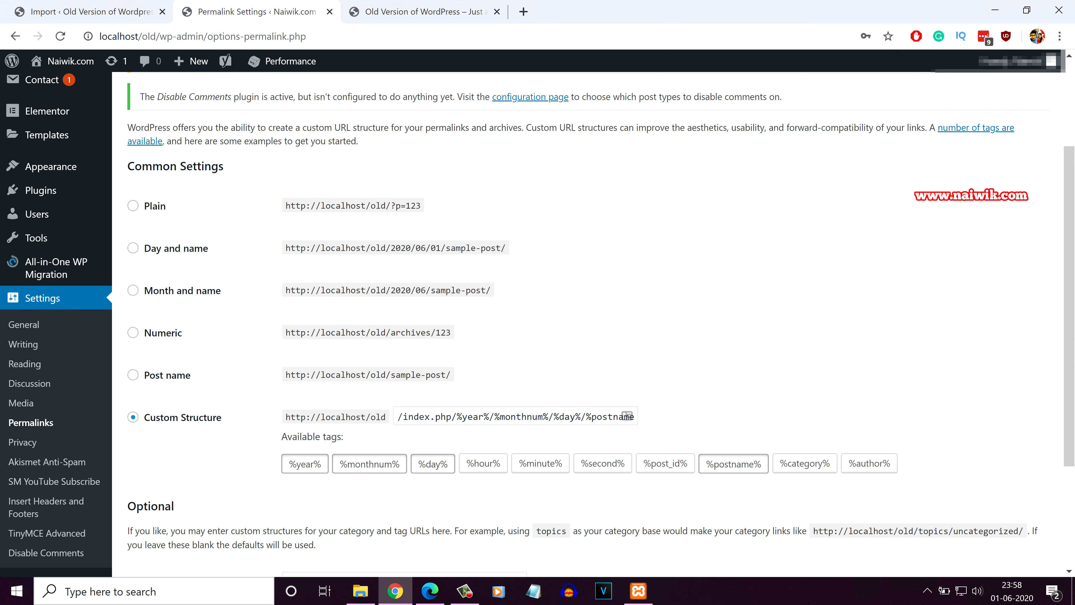
Set the permalink structure to Post name and save the changes
click(133, 375)
scroll(593, 322, down, 4)
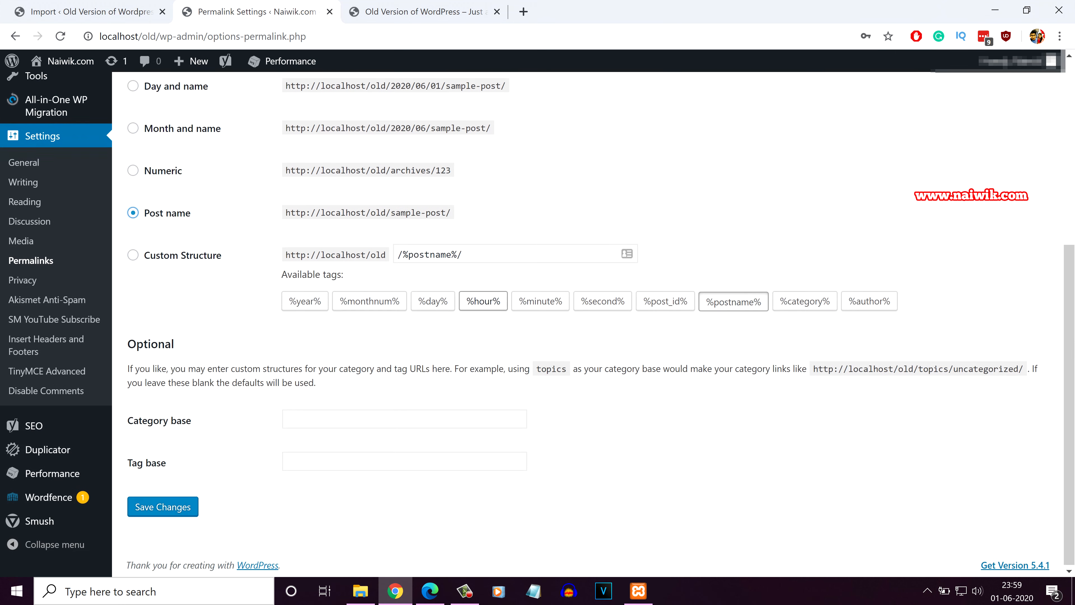
click(163, 506)
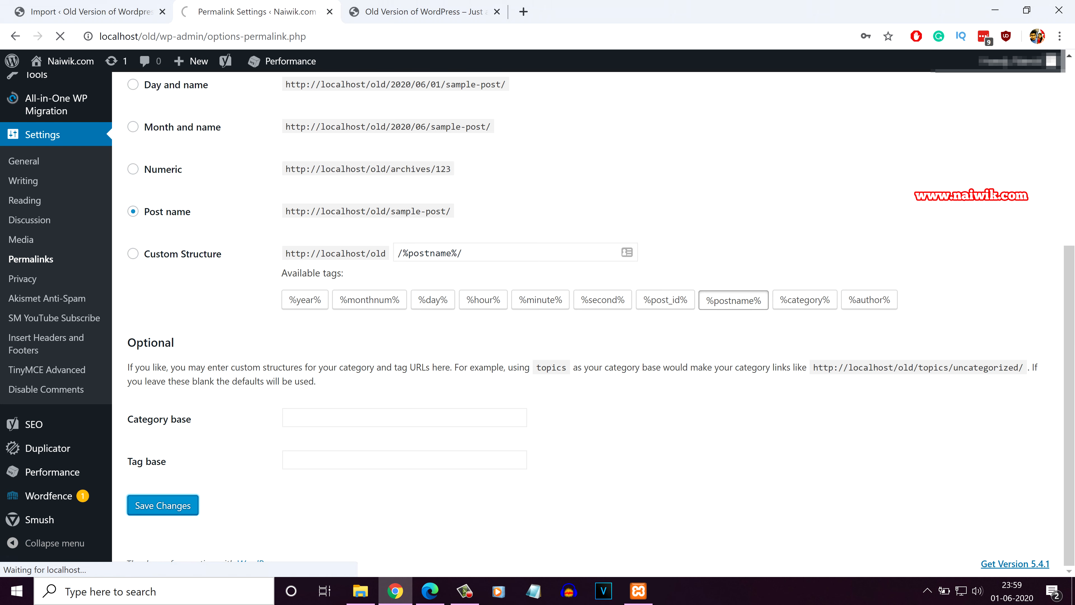
Open the imported site's front page at localhost/old/ in a new tab and check its address and posts
mouse_move(67, 61)
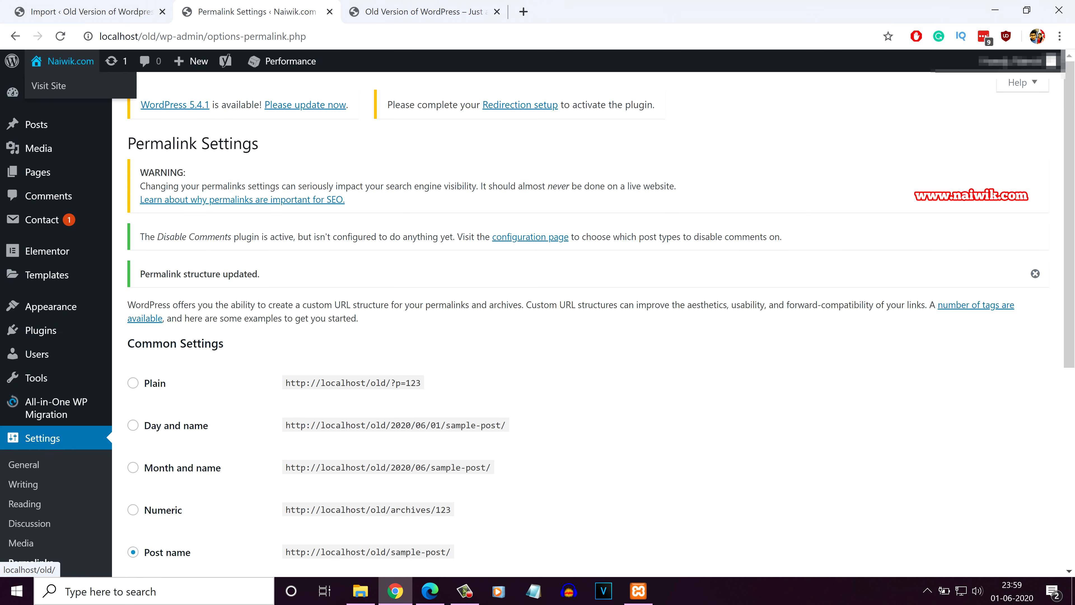
right_click(50, 85)
click(93, 96)
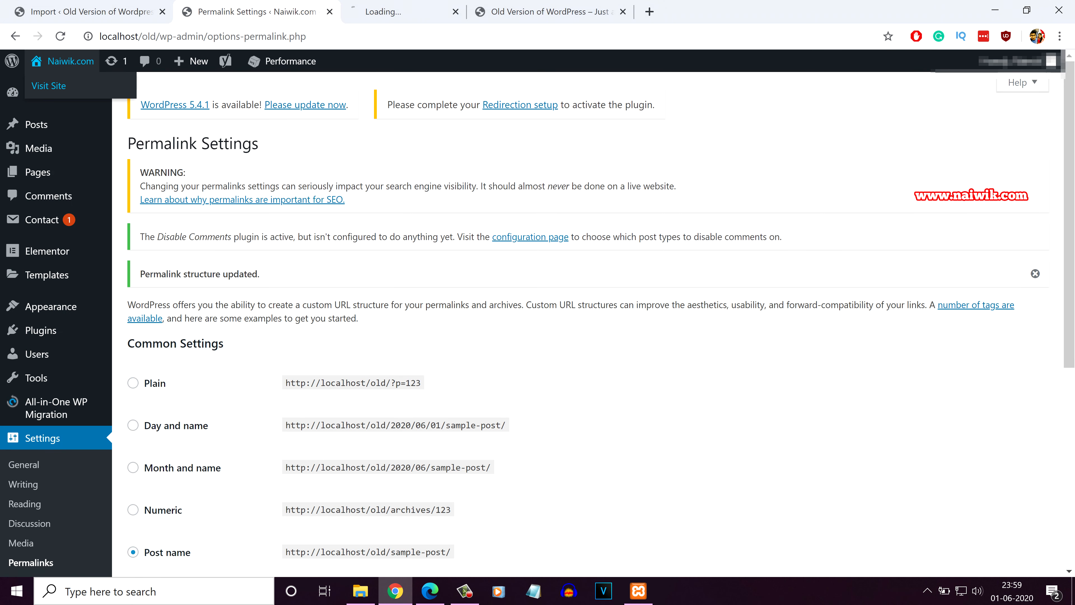
click(423, 11)
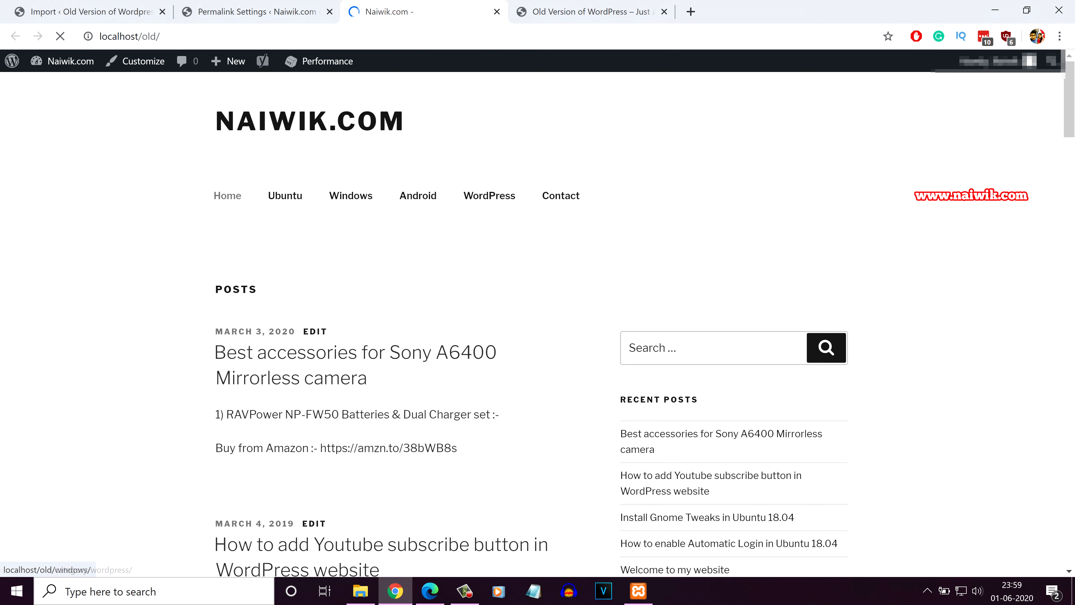
drag(163, 36, 101, 37)
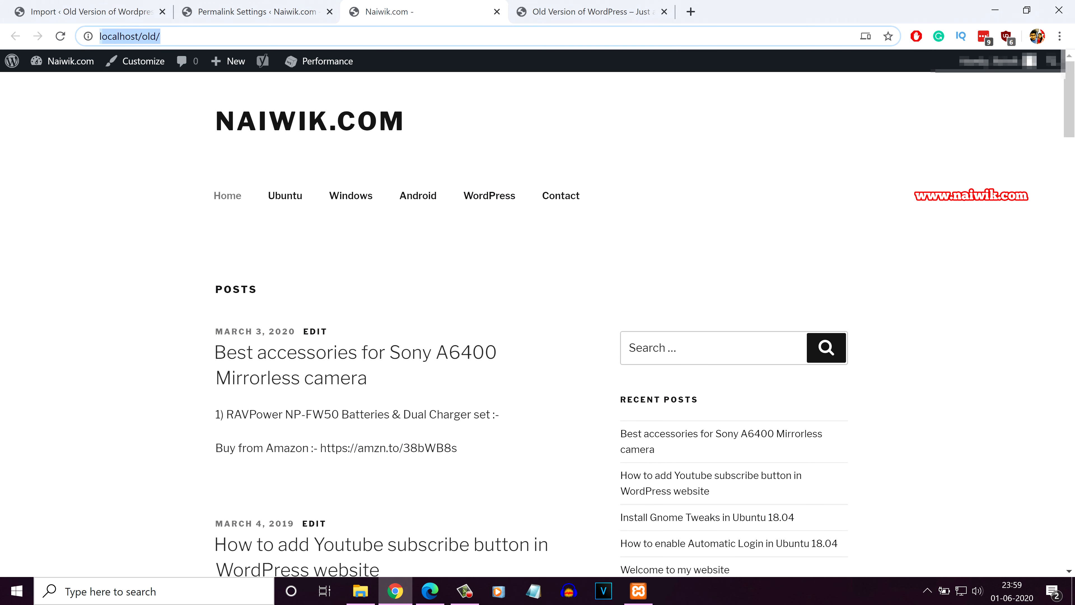
scroll(538, 323, down, 7)
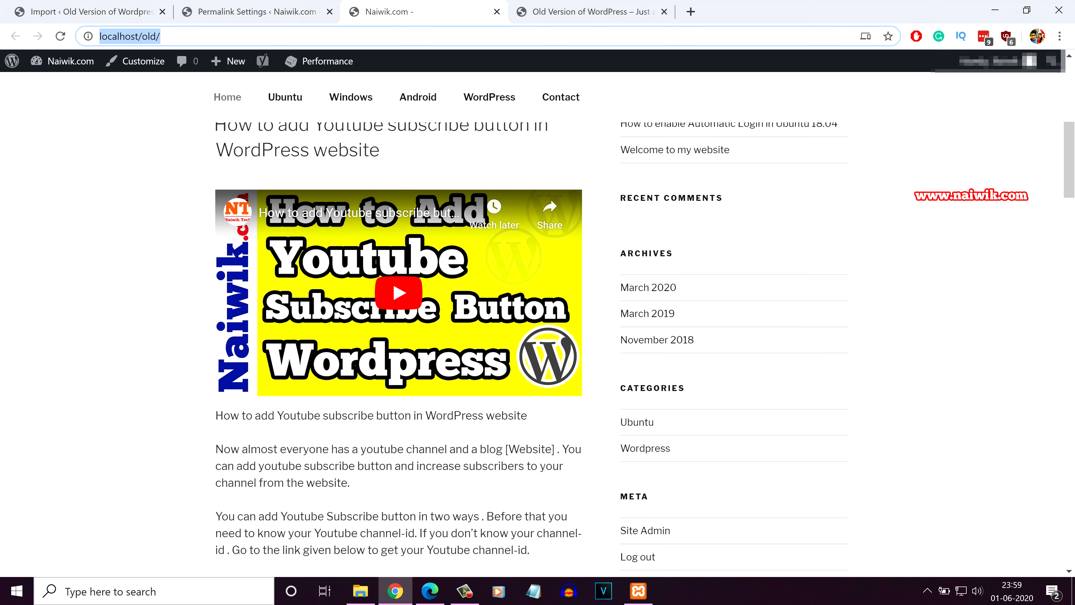